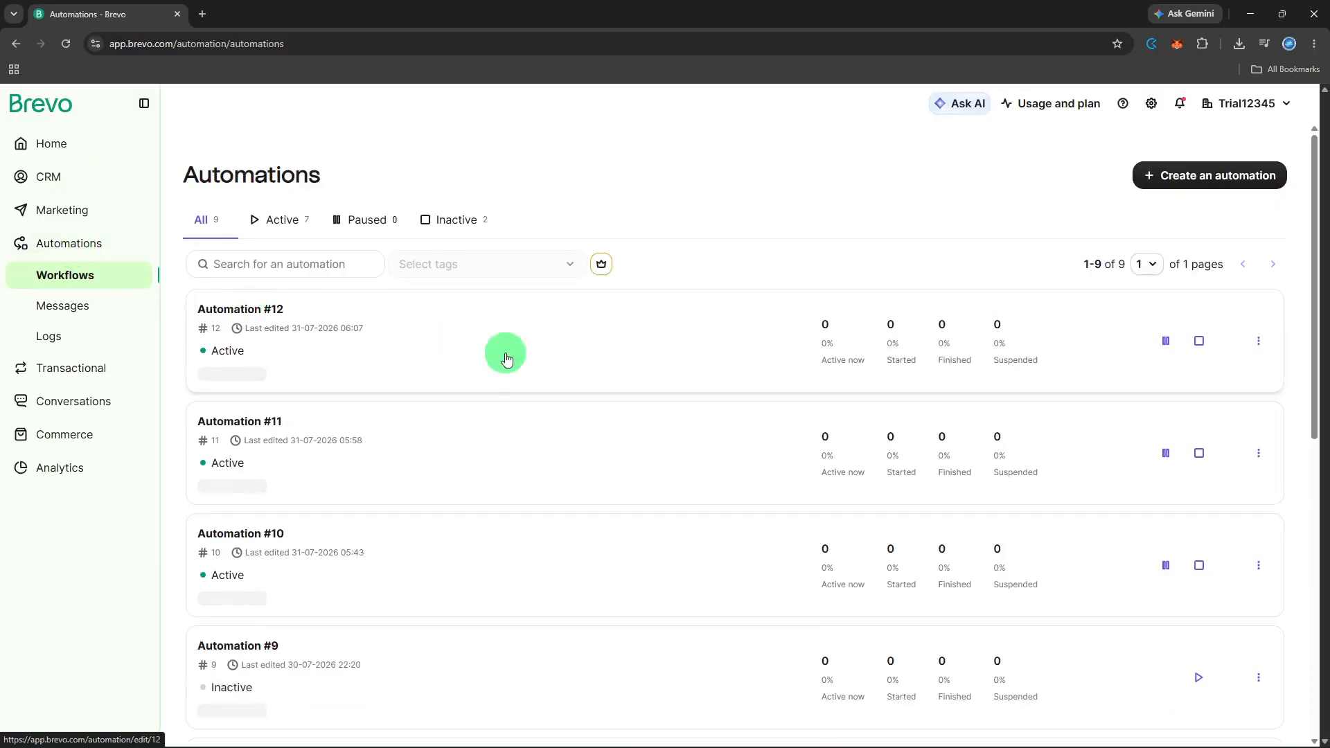
Create a new automation from scratch.
scroll(586, 364, down, 5)
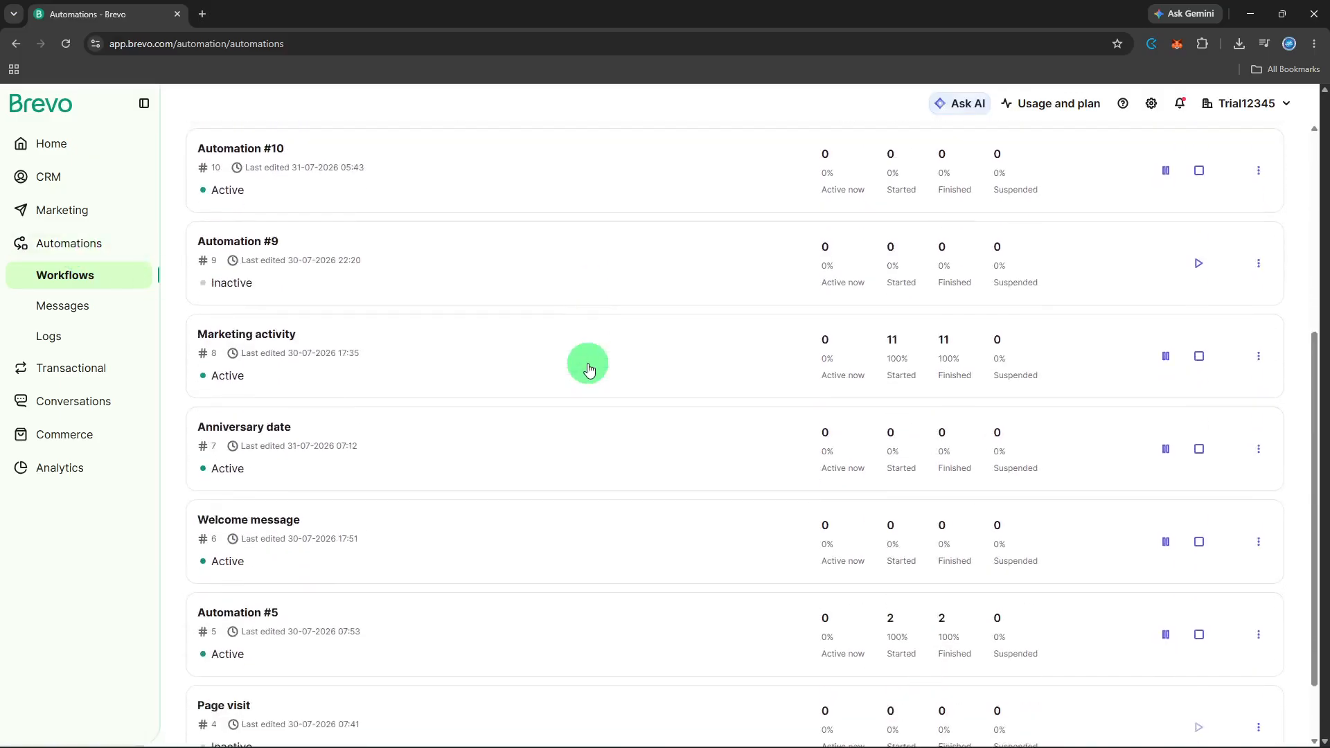
scroll(588, 368, up, 3)
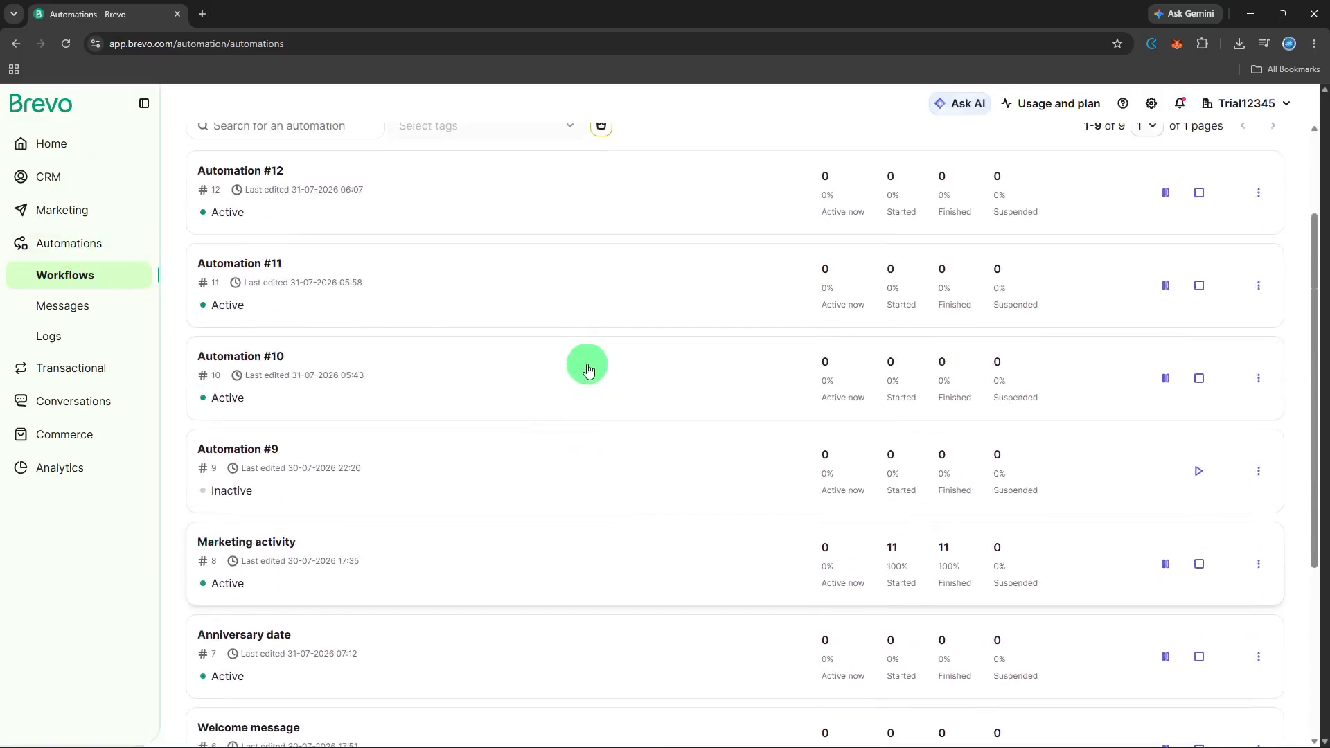
scroll(587, 367, up, 2)
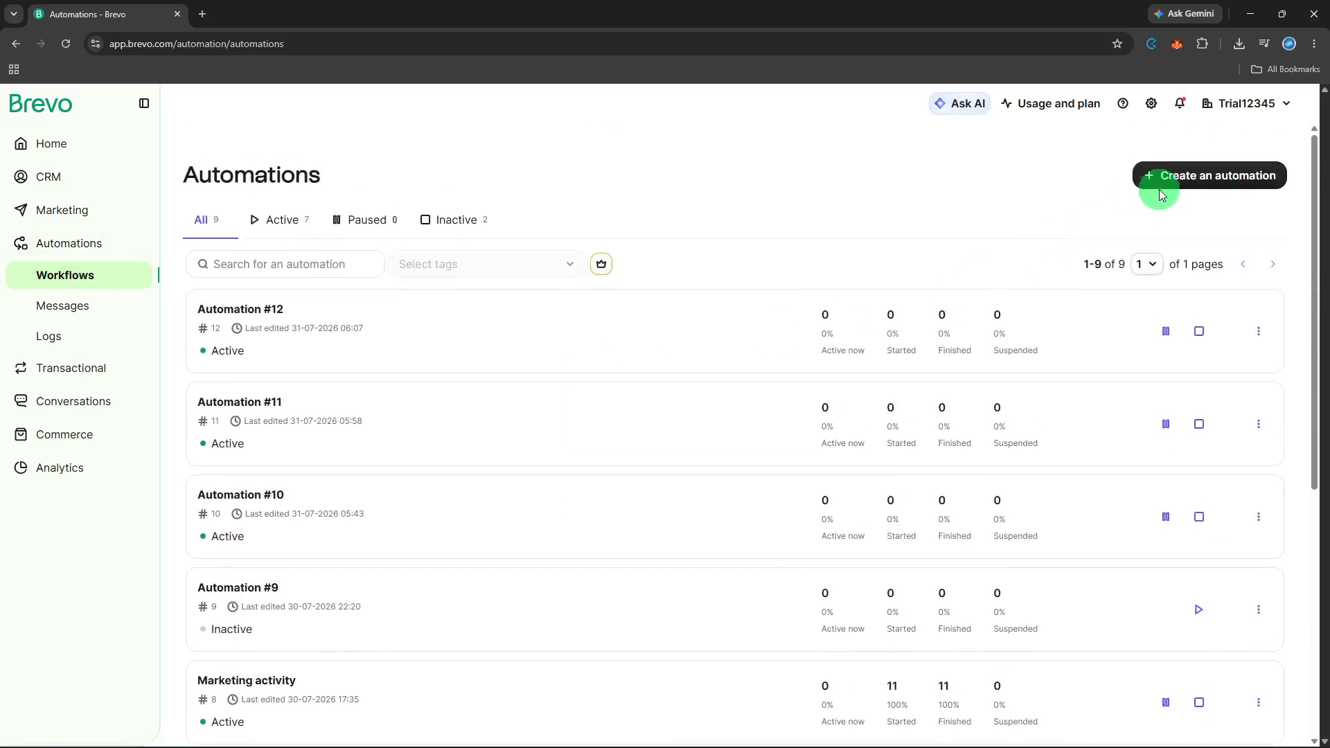
click(1162, 194)
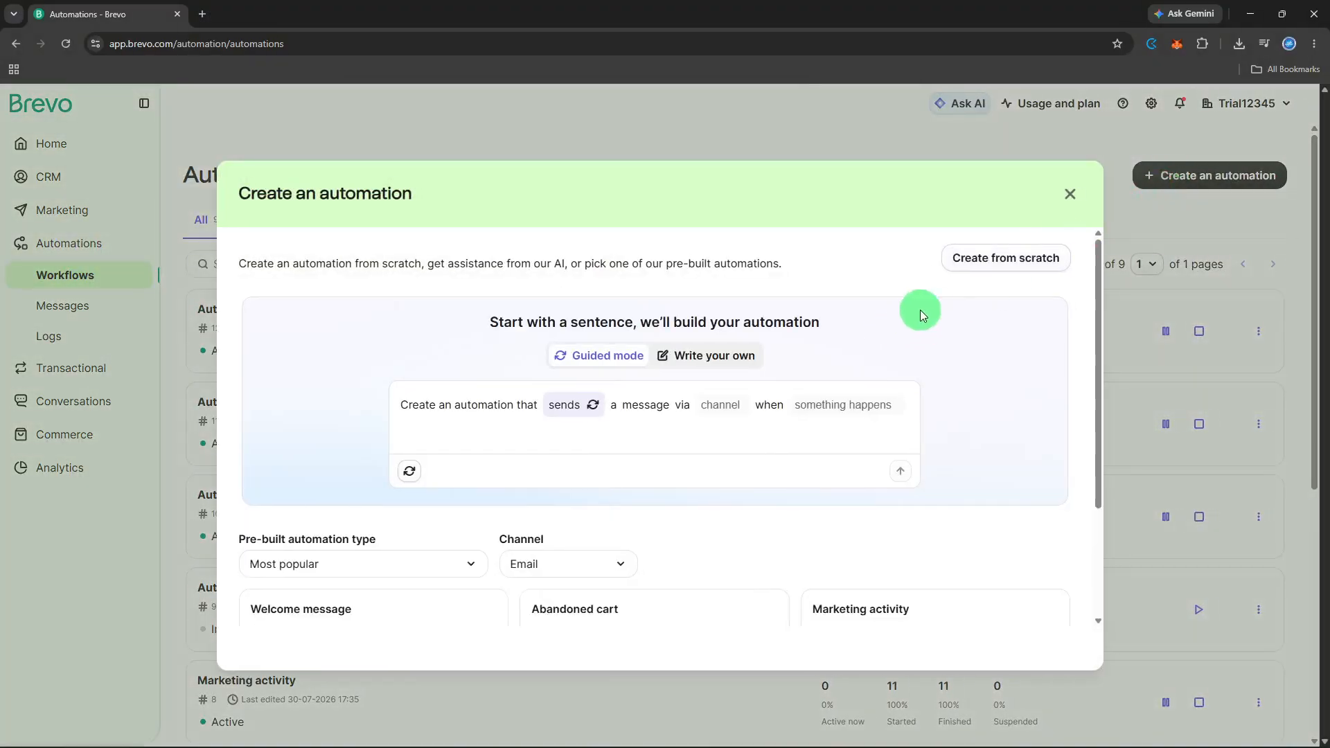
click(961, 270)
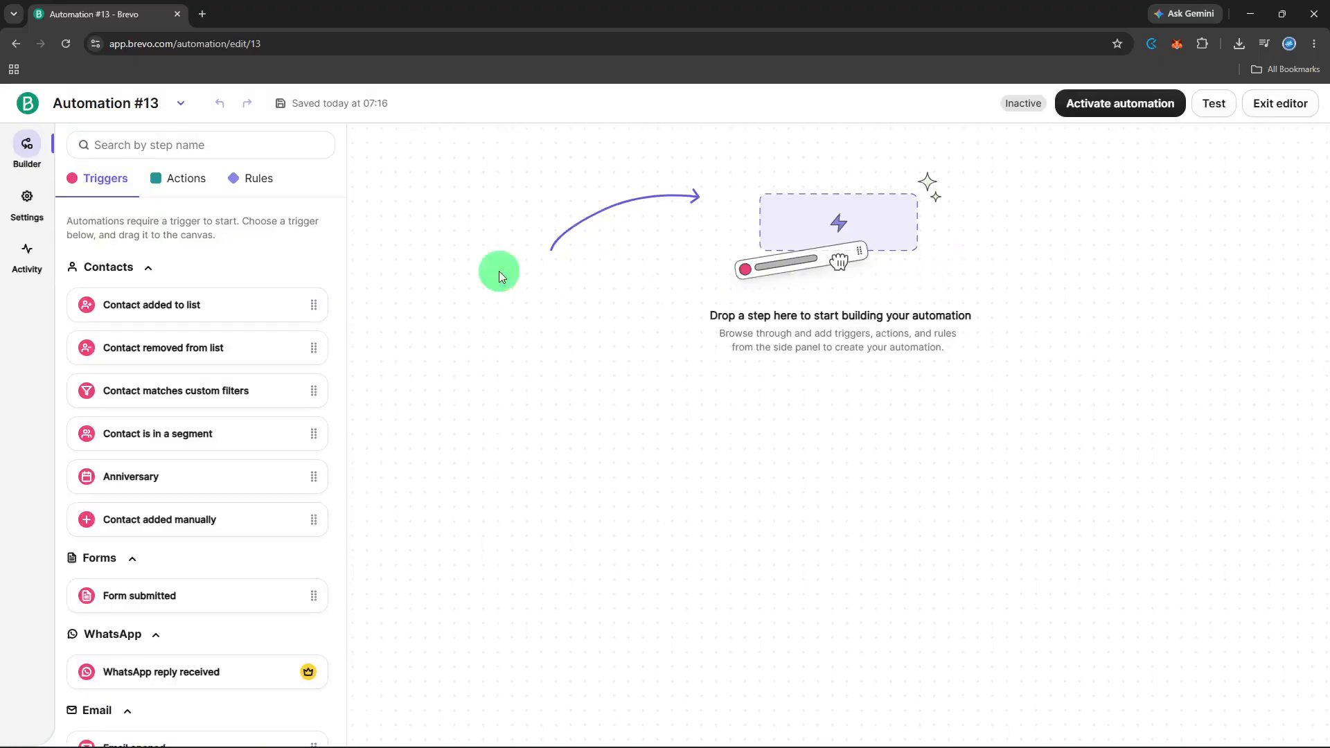
Add the "Contact added to list" trigger to the empty automation canvas.
click(136, 114)
scroll(172, 313, down, 3)
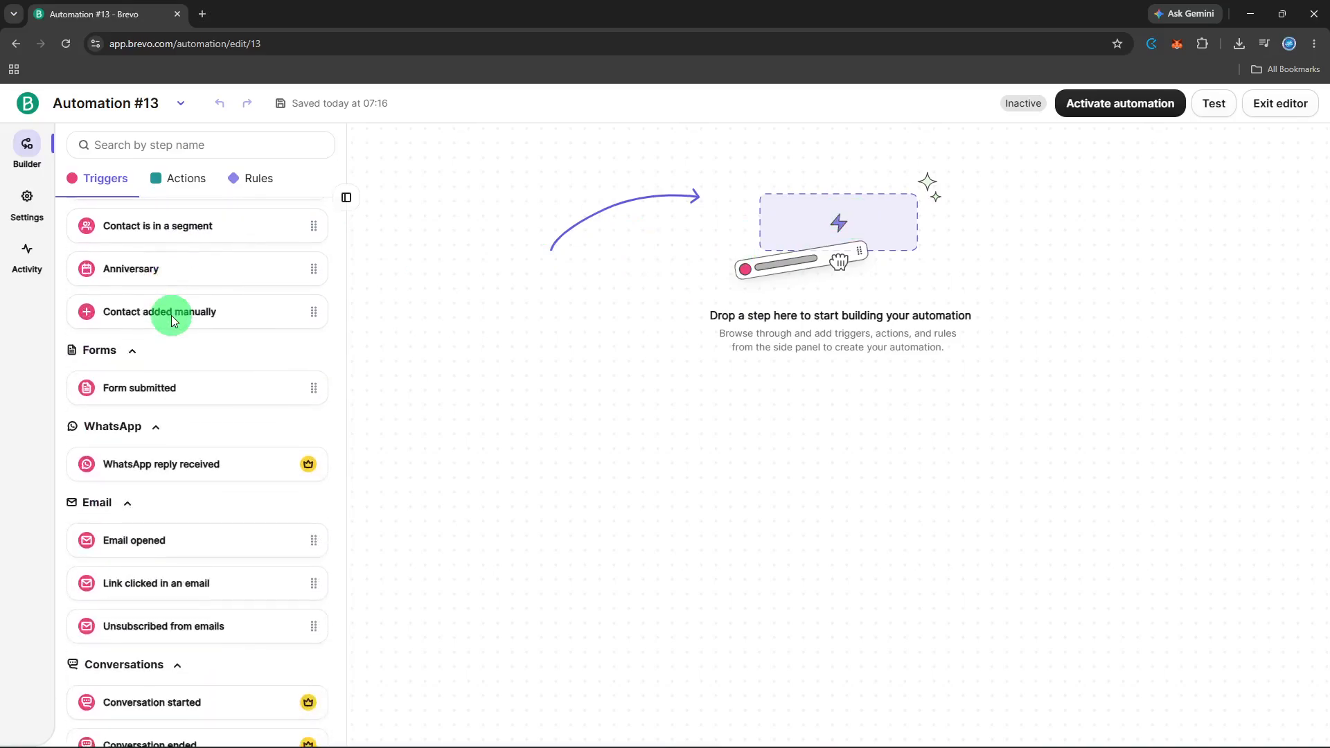
scroll(171, 314, up, 3)
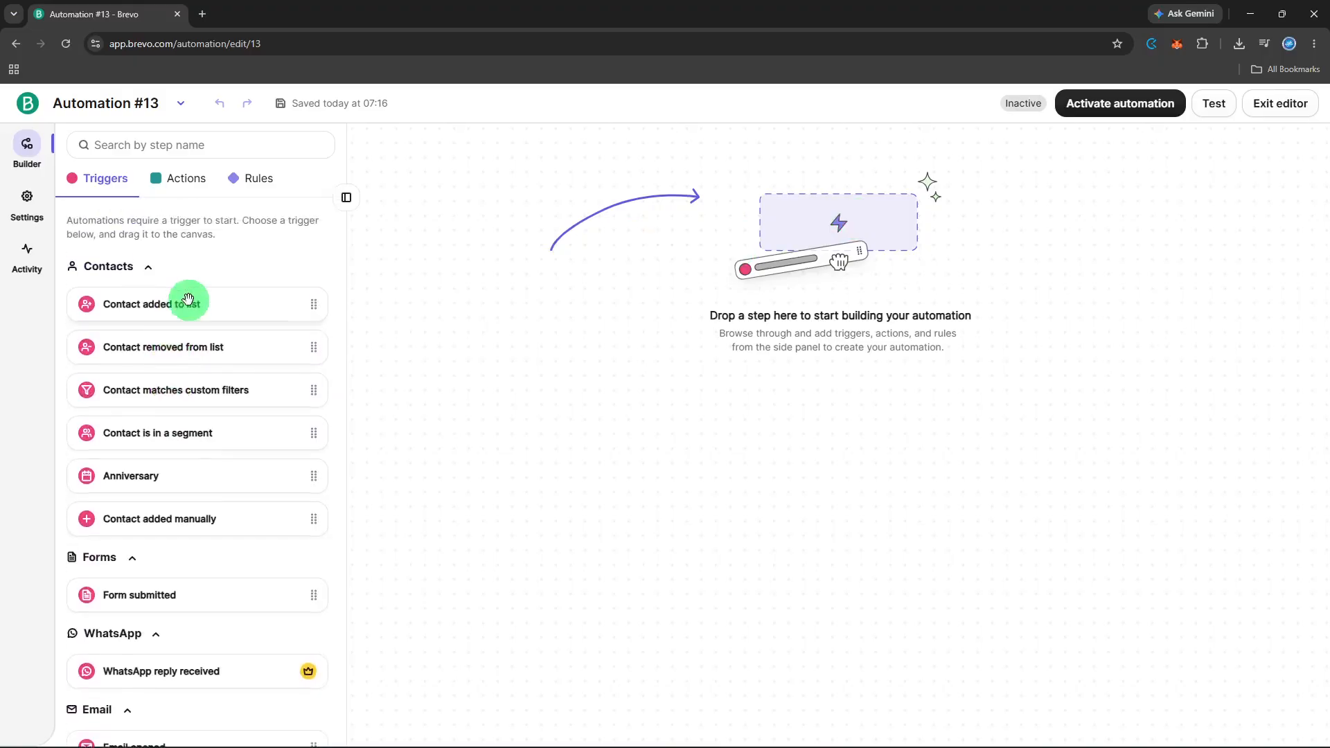
drag(191, 297, 822, 277)
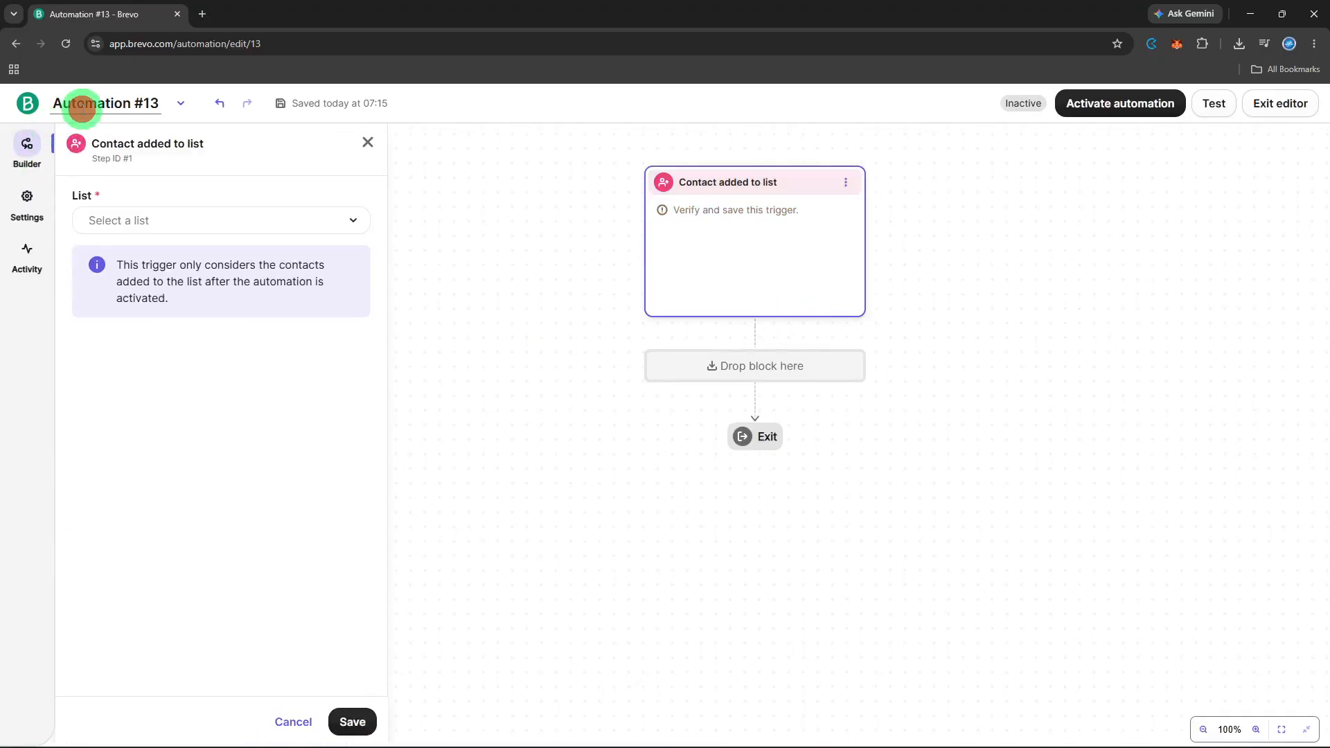
Enter List as the automation's new name.
click(83, 106)
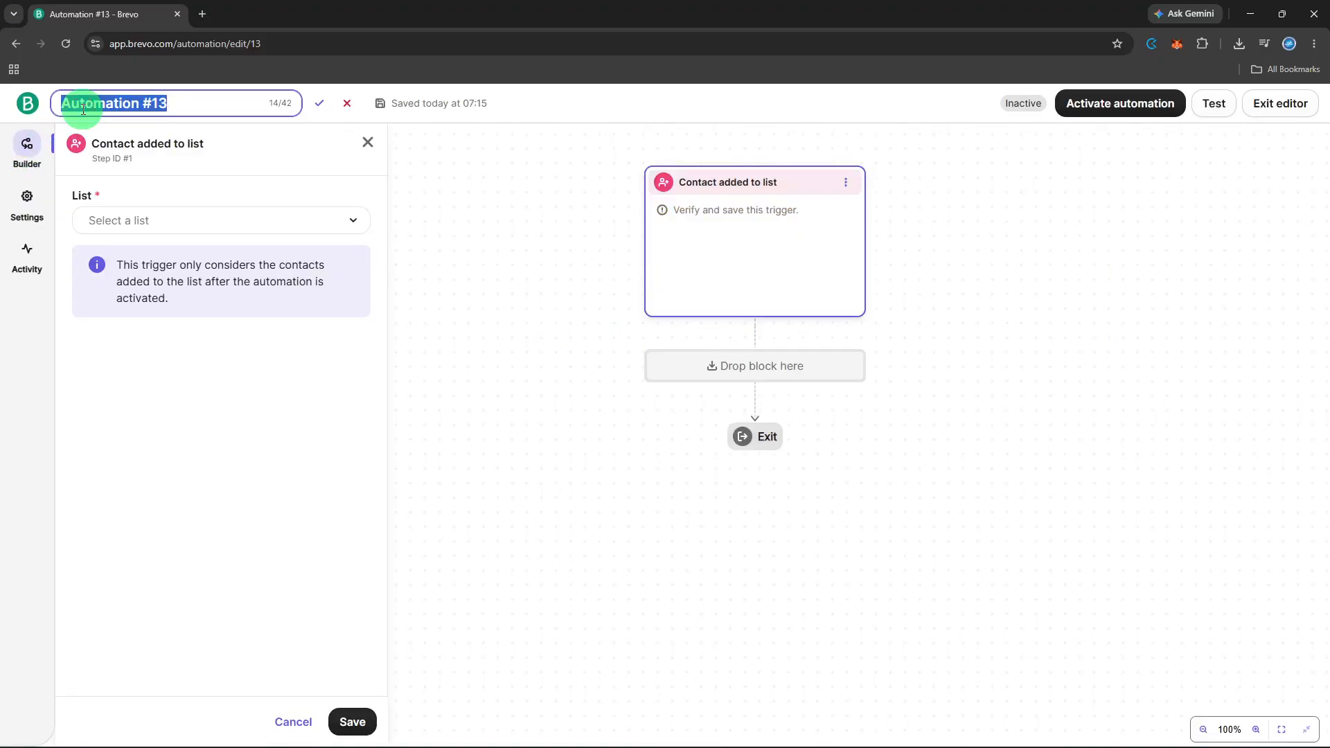
key(BackSpace)
text(List)
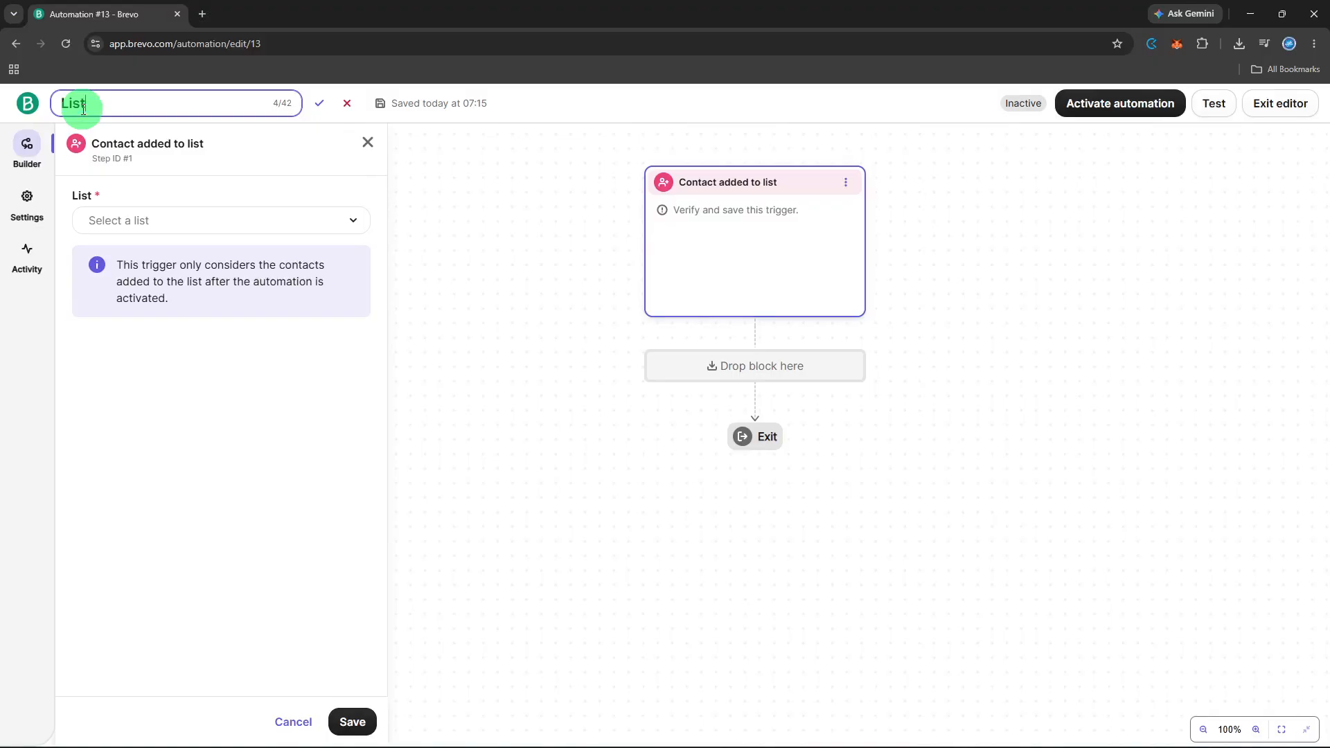
Set the trigger's list to "Contacts involved in conversations #4" from the Conversations contacts folder and save the trigger.
click(141, 219)
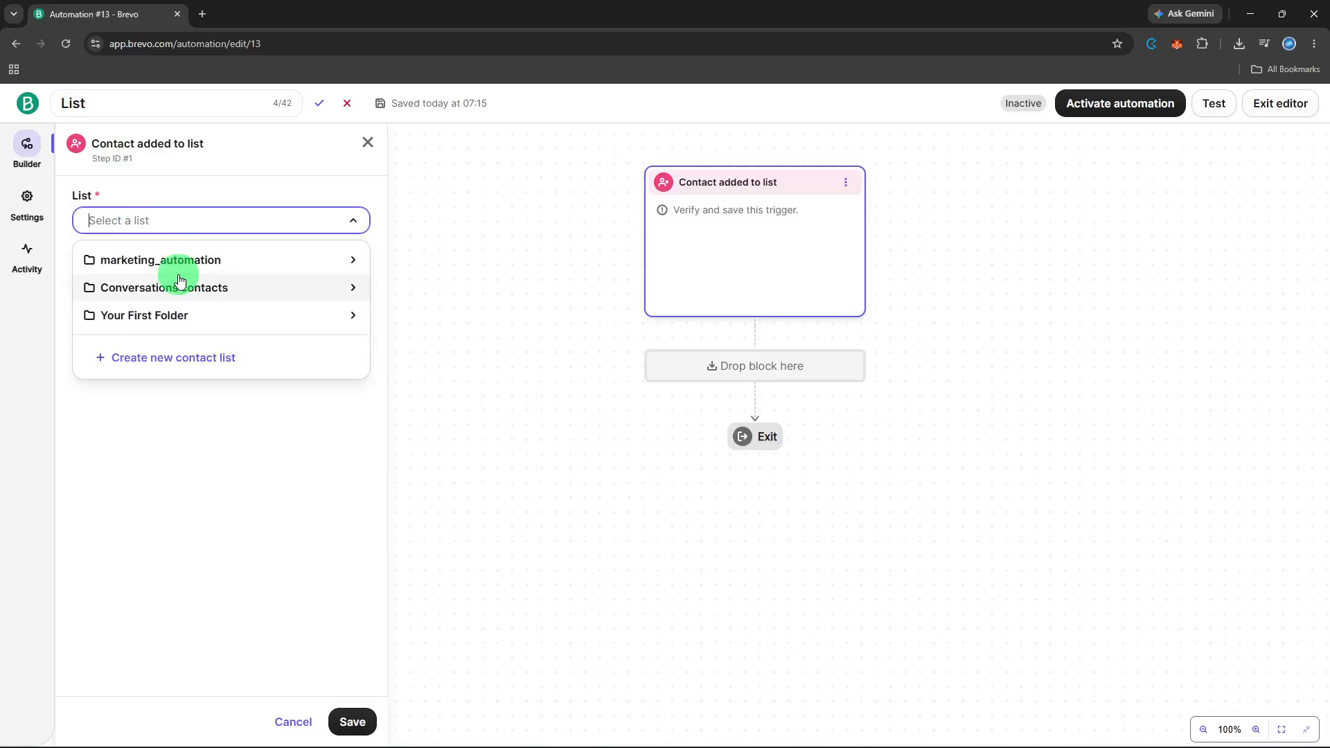
click(165, 296)
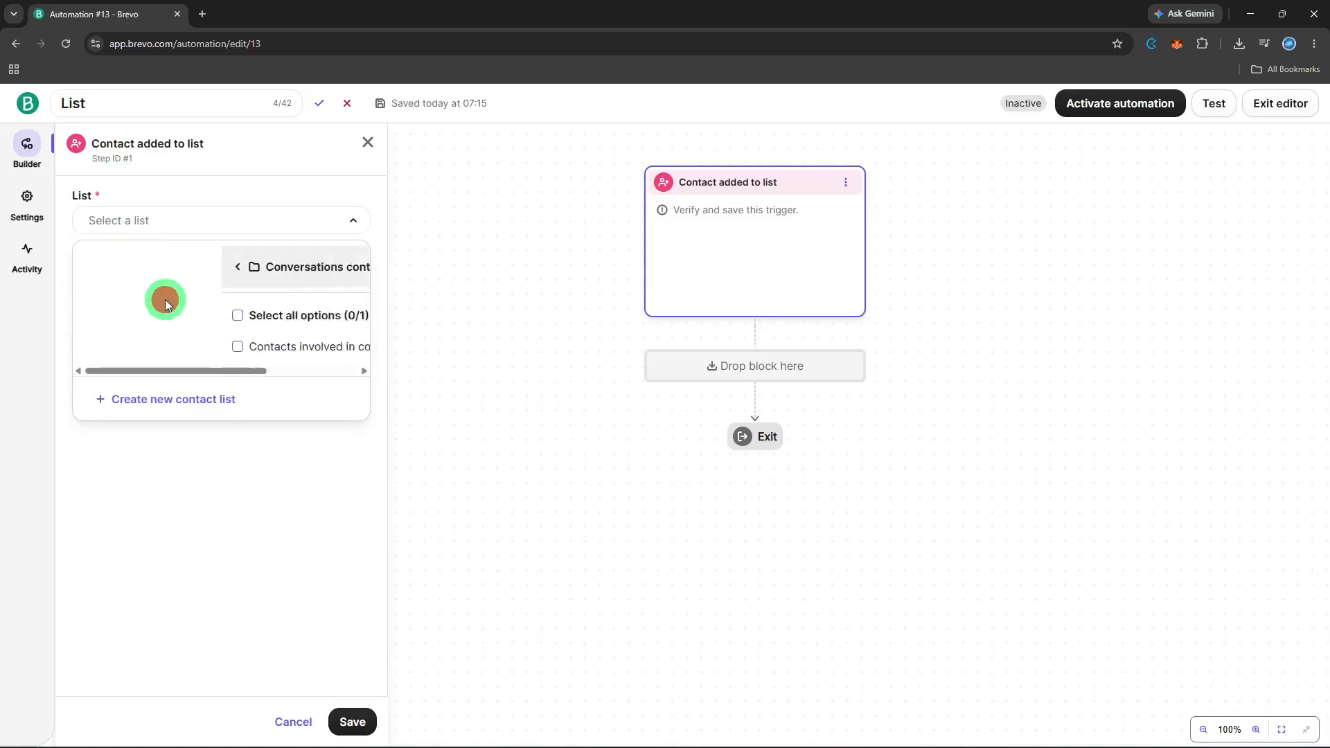
click(178, 351)
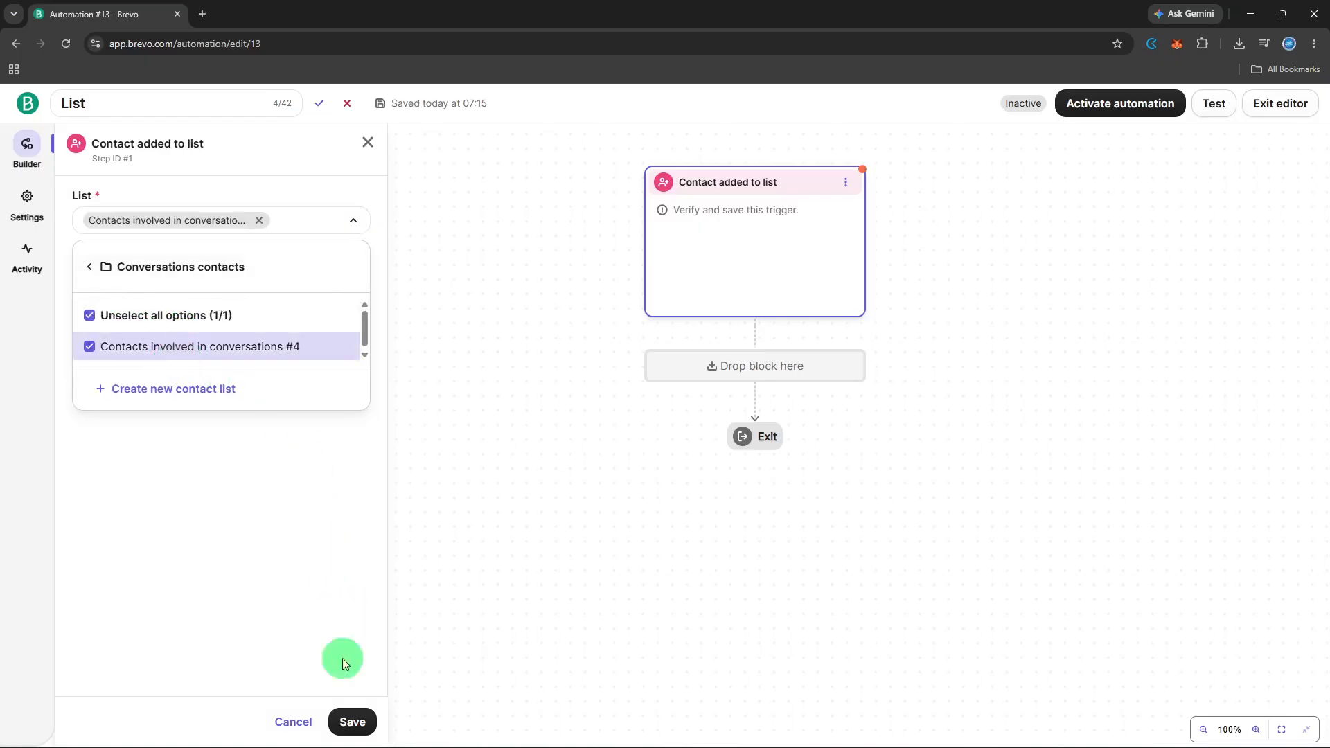
click(347, 724)
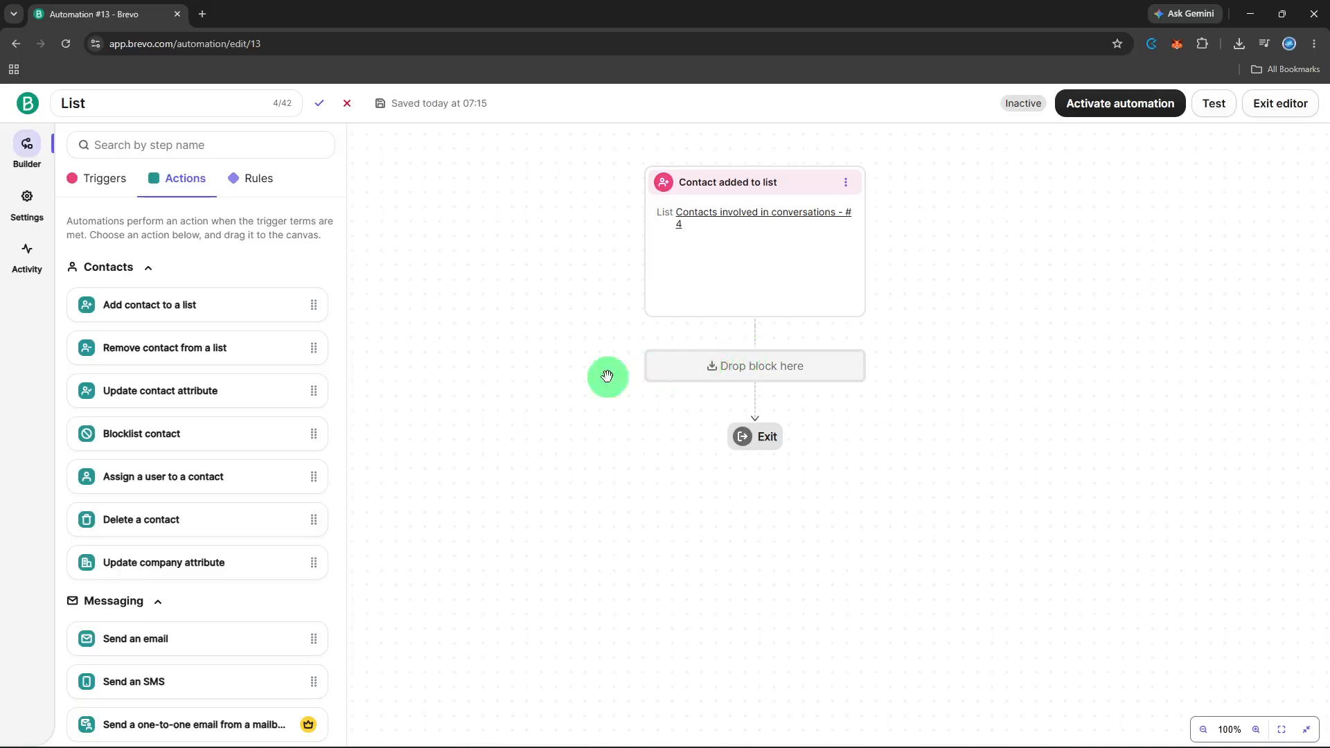
Find the Time delay rule by searching the steps for "time" and place it directly after the trigger.
scroll(298, 413, down, 3)
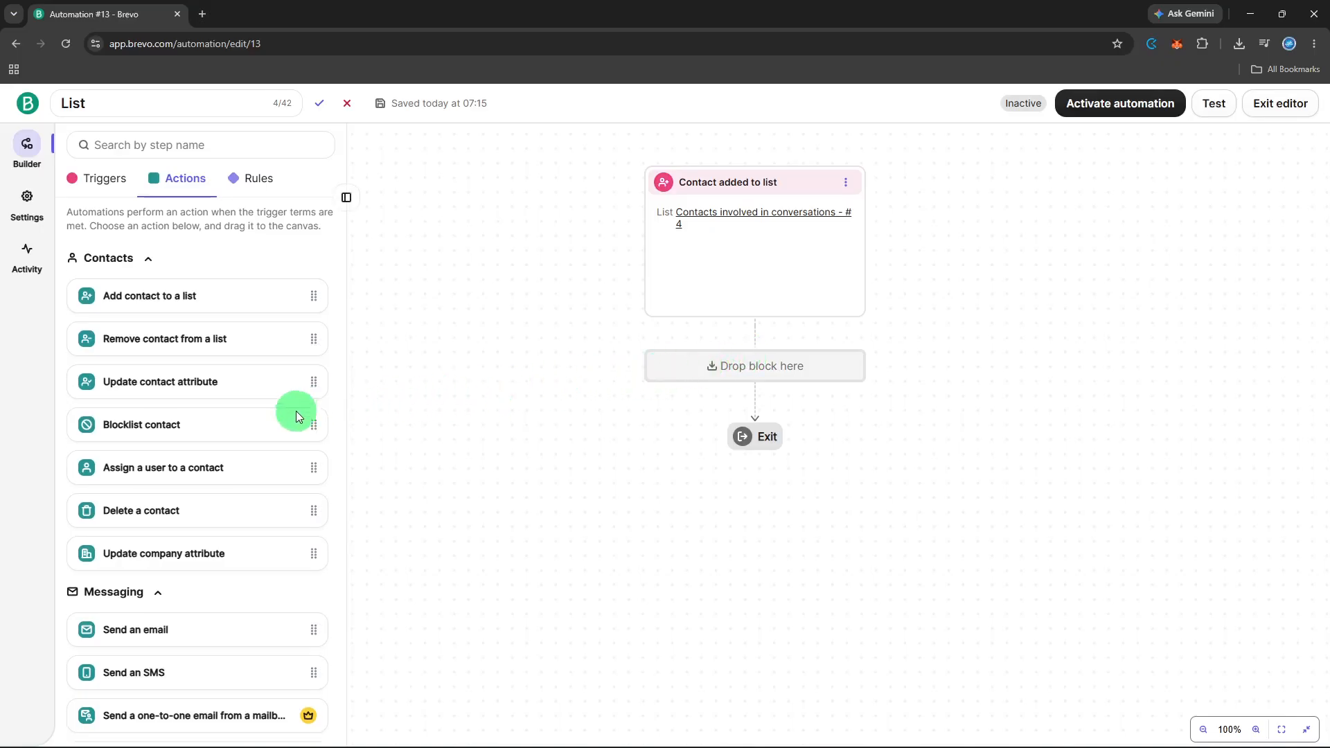
scroll(298, 413, down, 4)
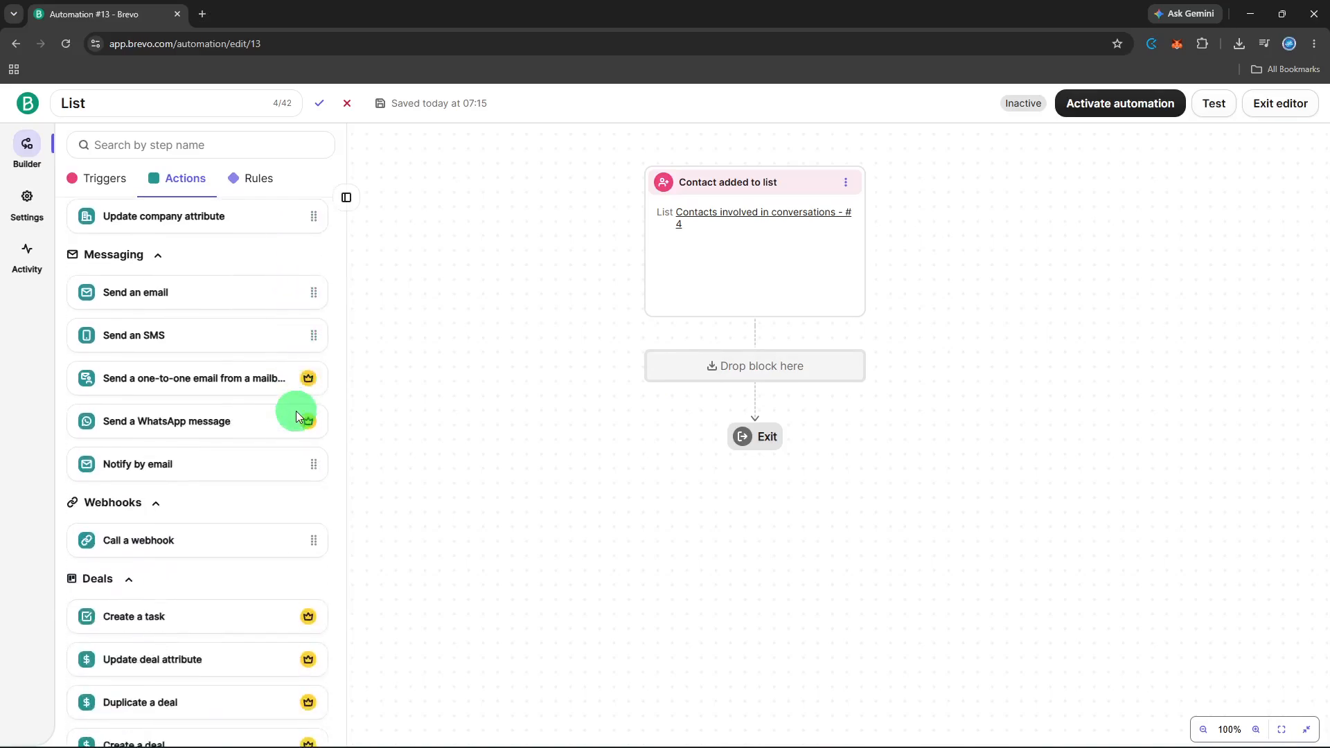
scroll(297, 414, down, 1)
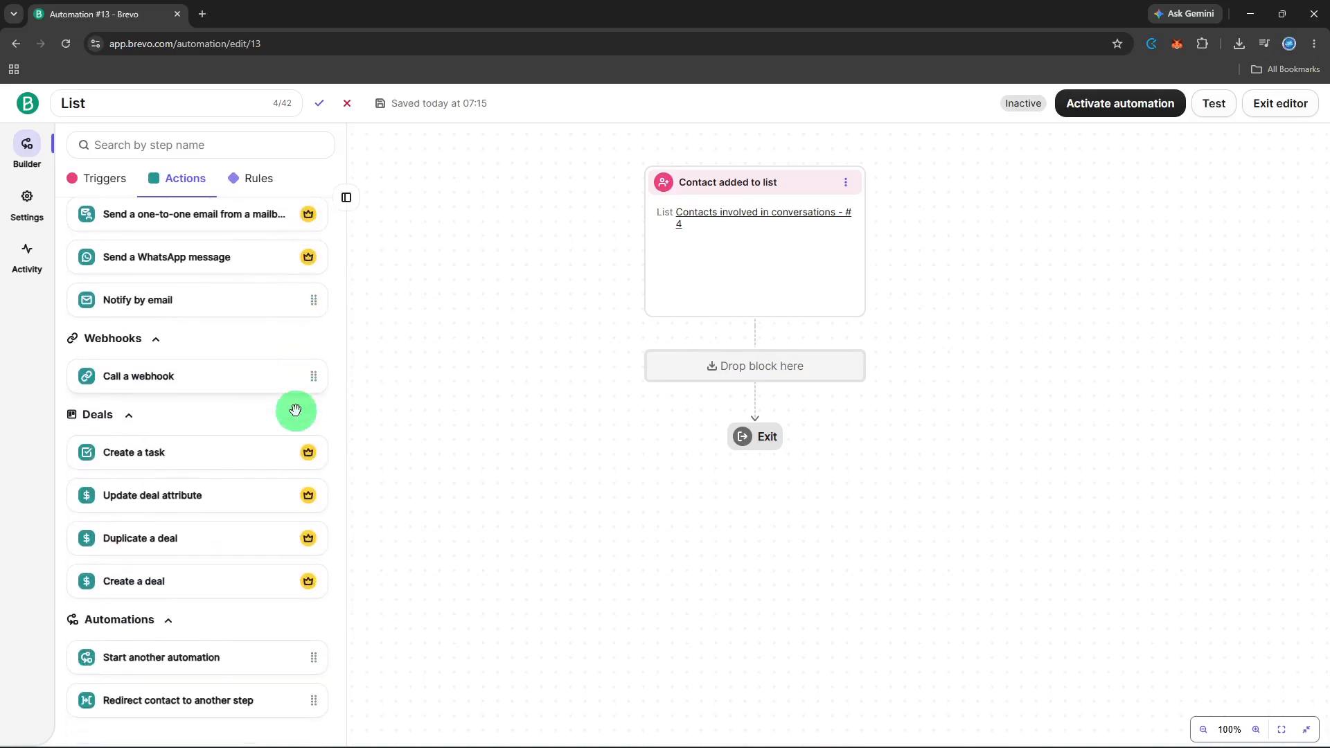
scroll(295, 410, up, 7)
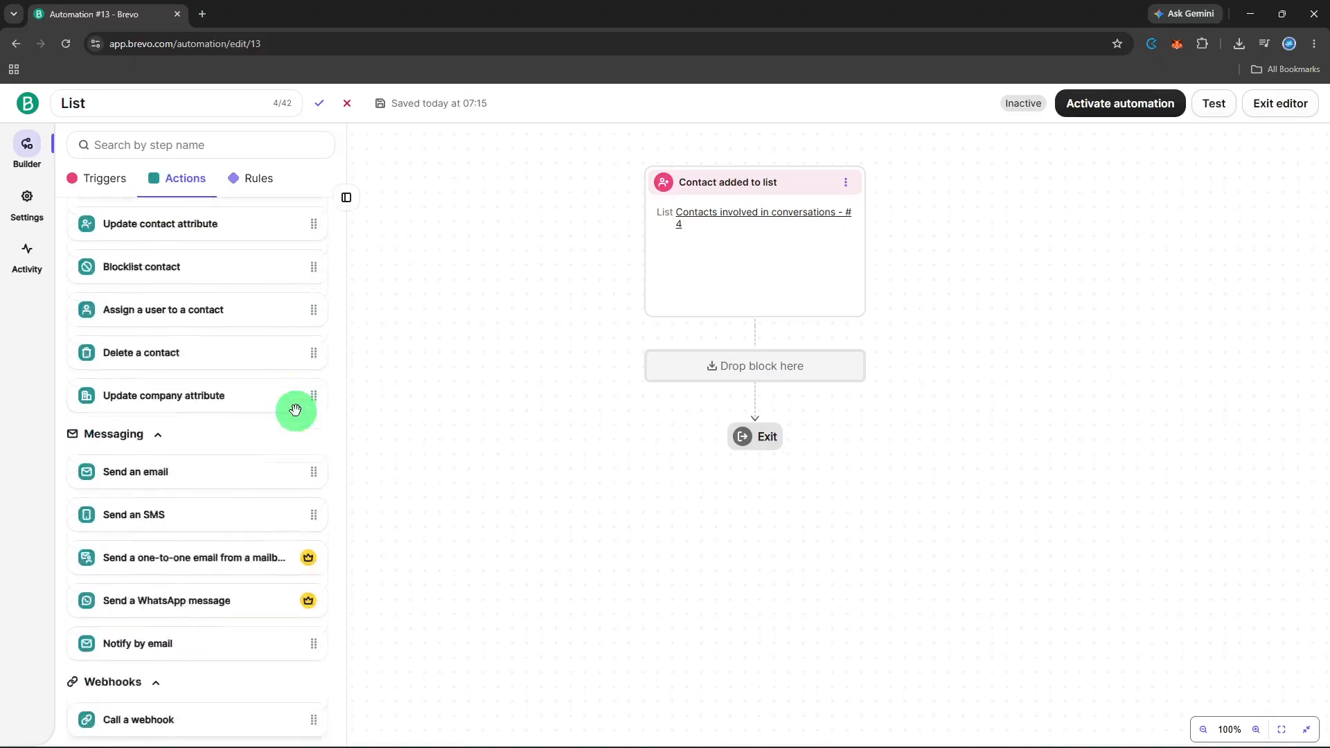
click(210, 147)
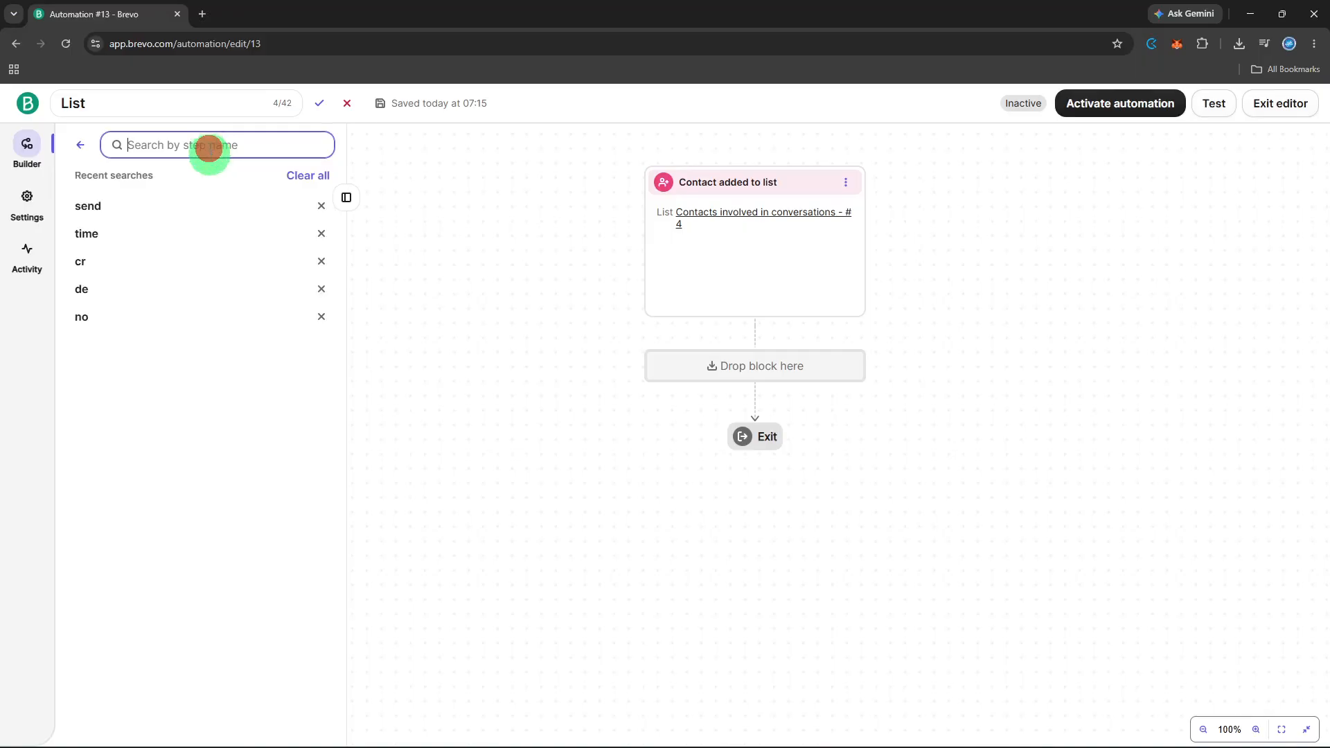
text(time)
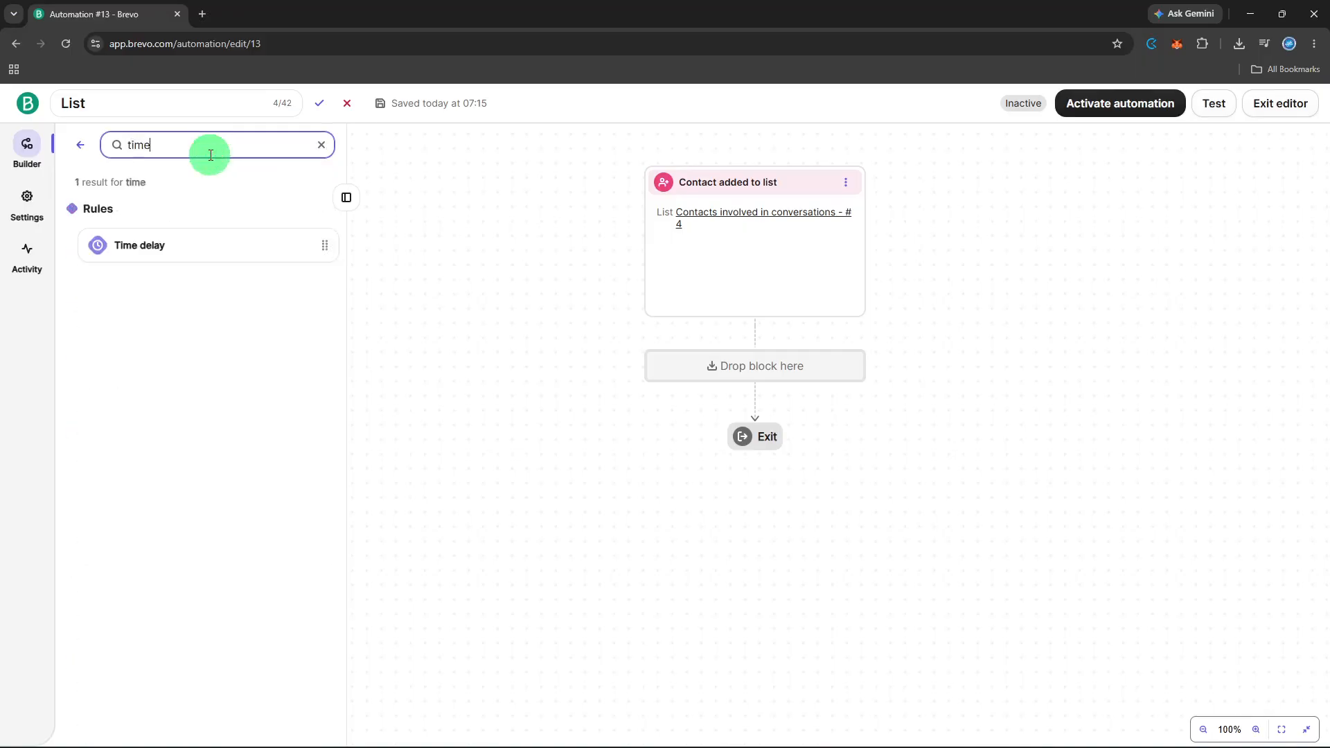
drag(187, 237, 722, 360)
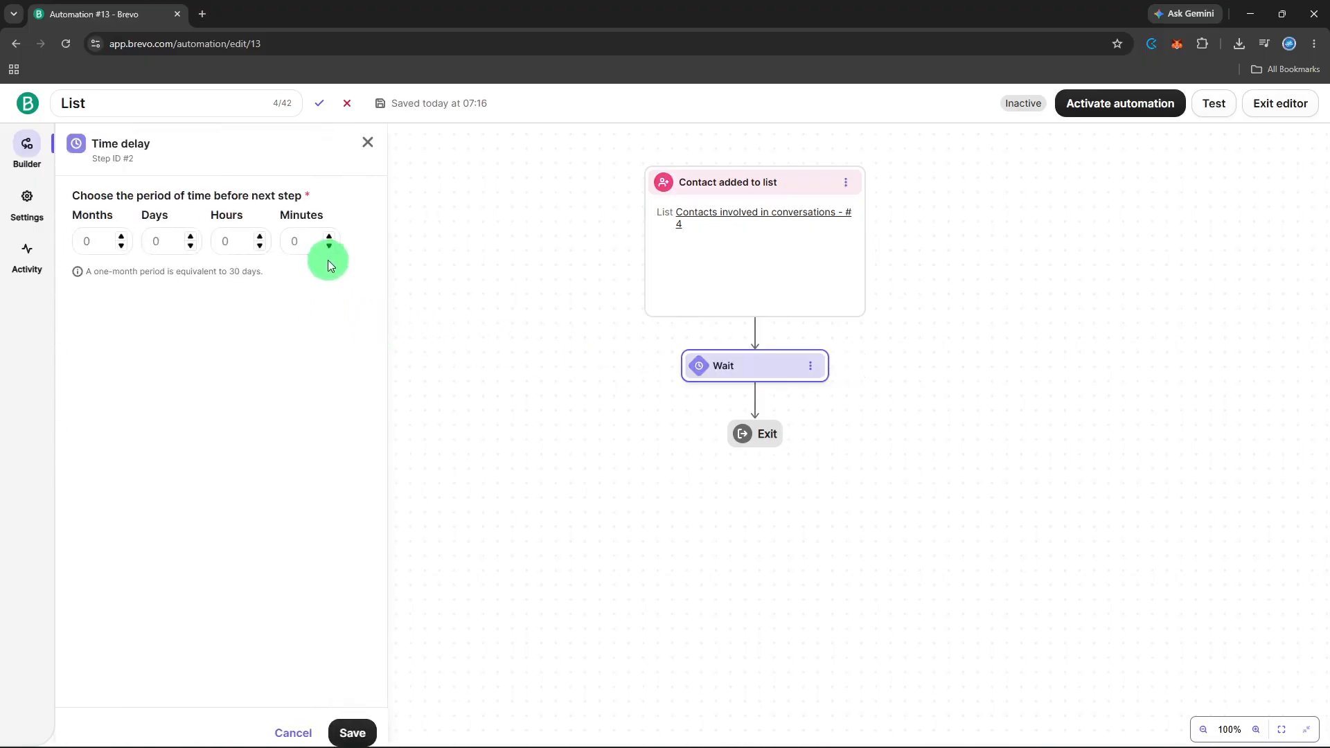
Set the time delay to 10 minutes and save it.
click(327, 235)
click(327, 234)
click(326, 234)
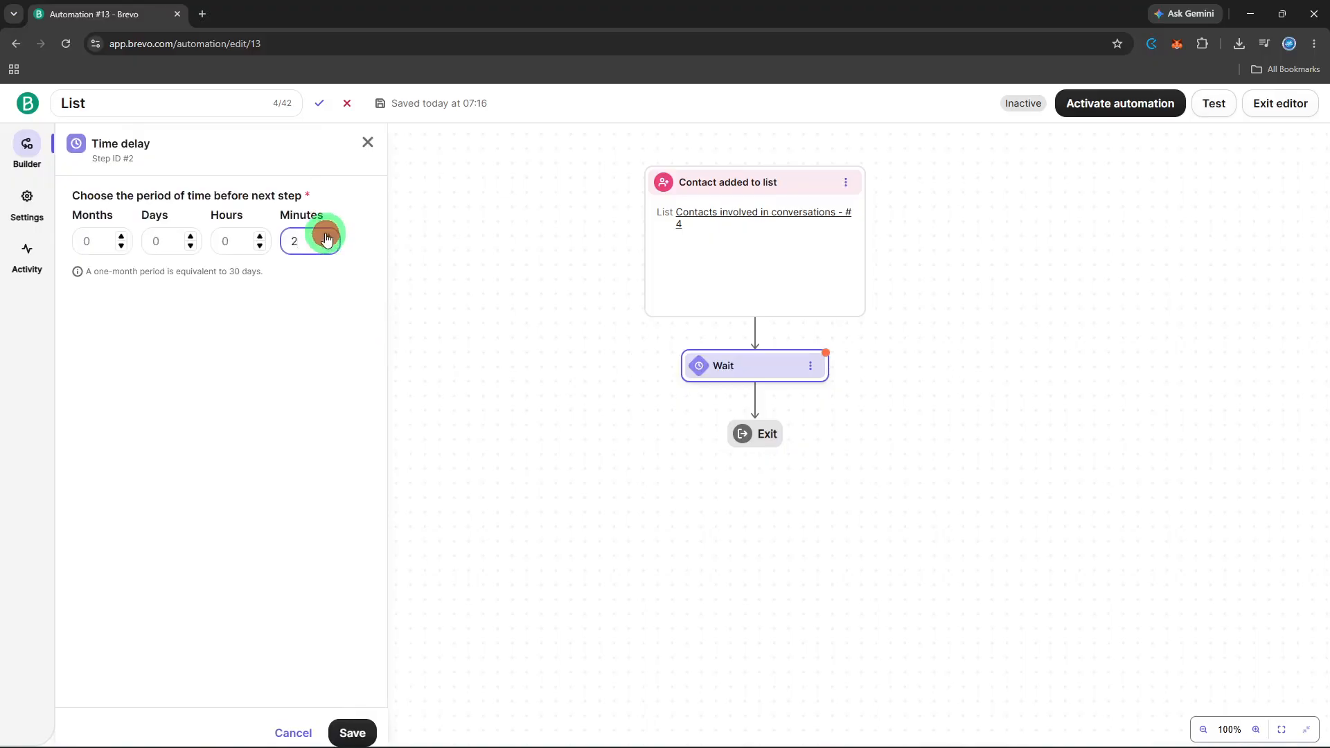
click(326, 234)
click(327, 236)
click(327, 237)
double_click(327, 236)
click(326, 237)
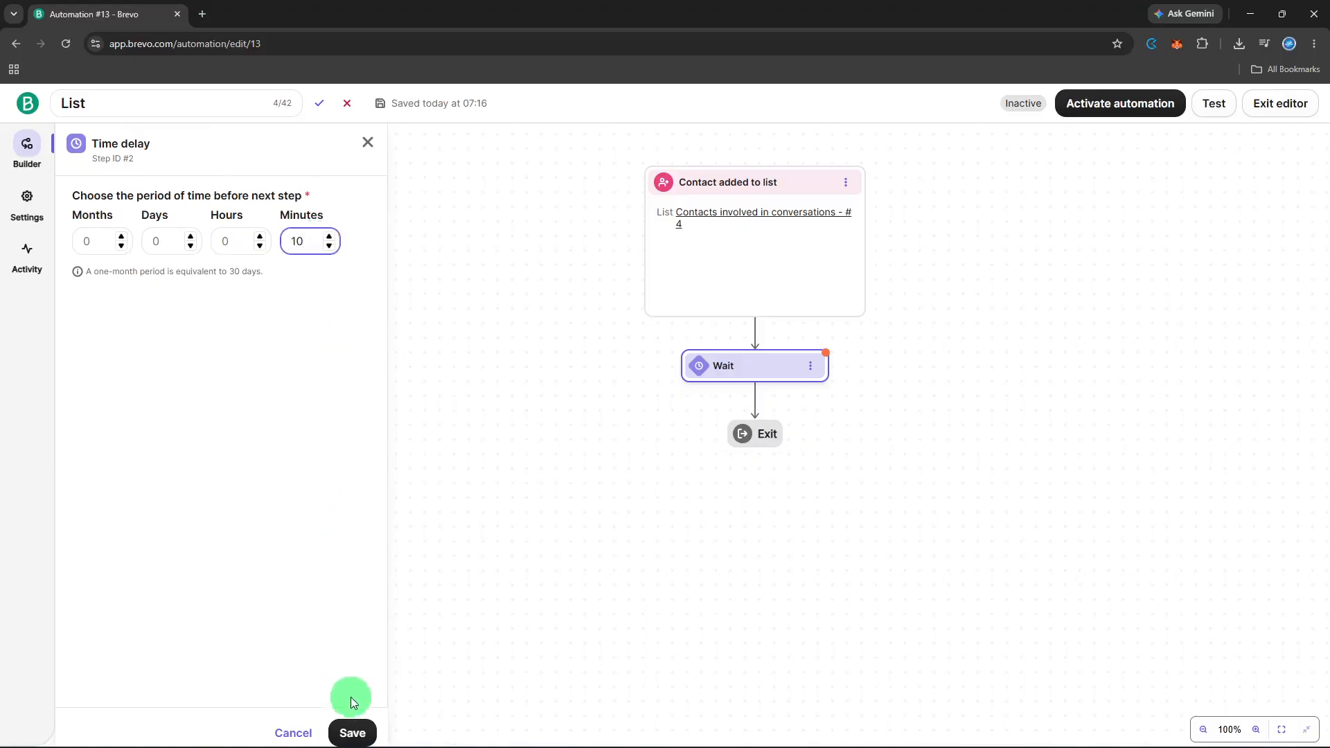
click(353, 728)
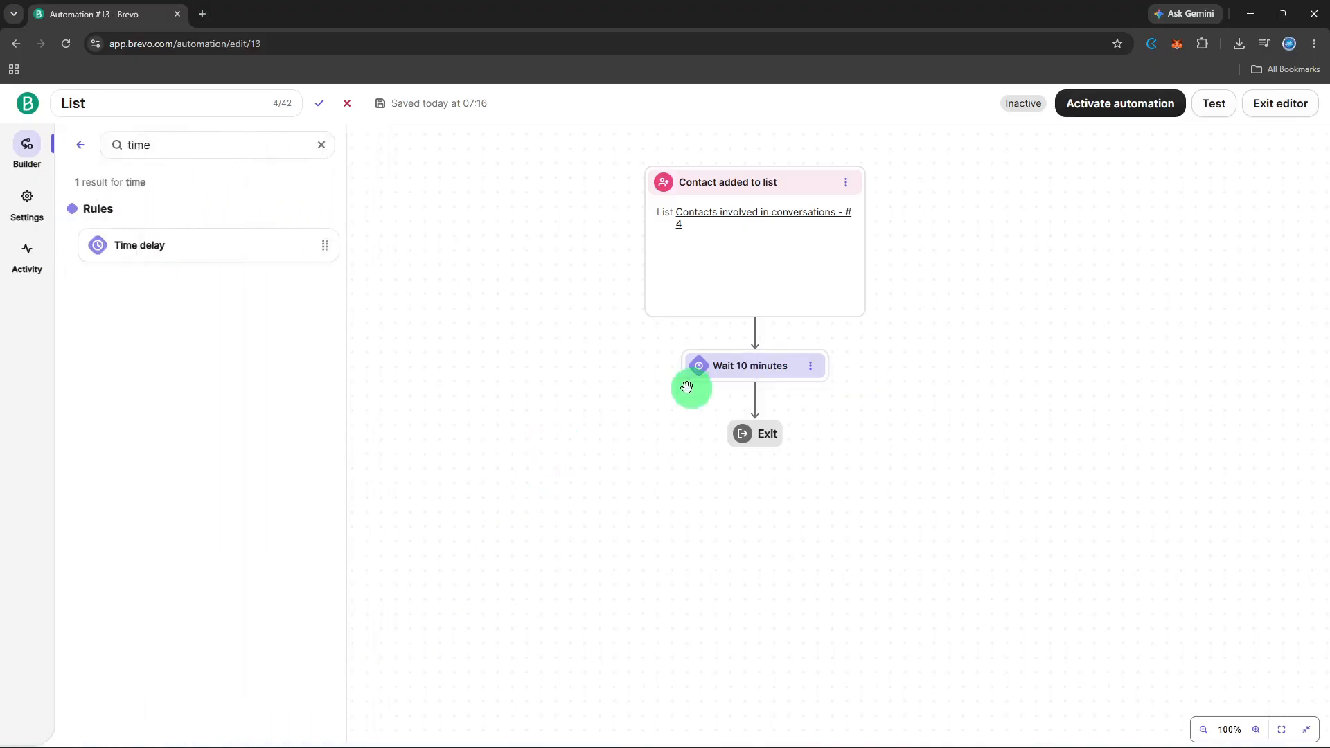
Find the "Send an email" action with the recent search "send" and place it after the time delay.
click(755, 397)
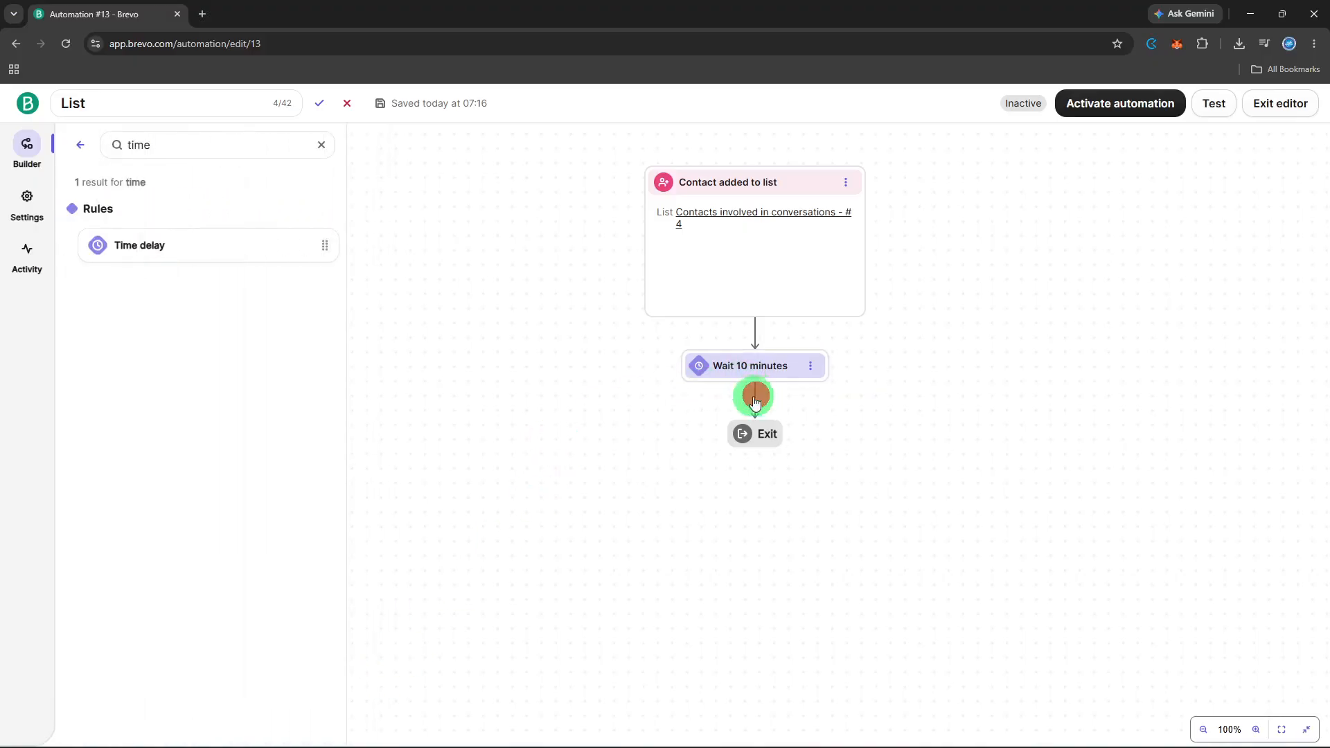
click(320, 142)
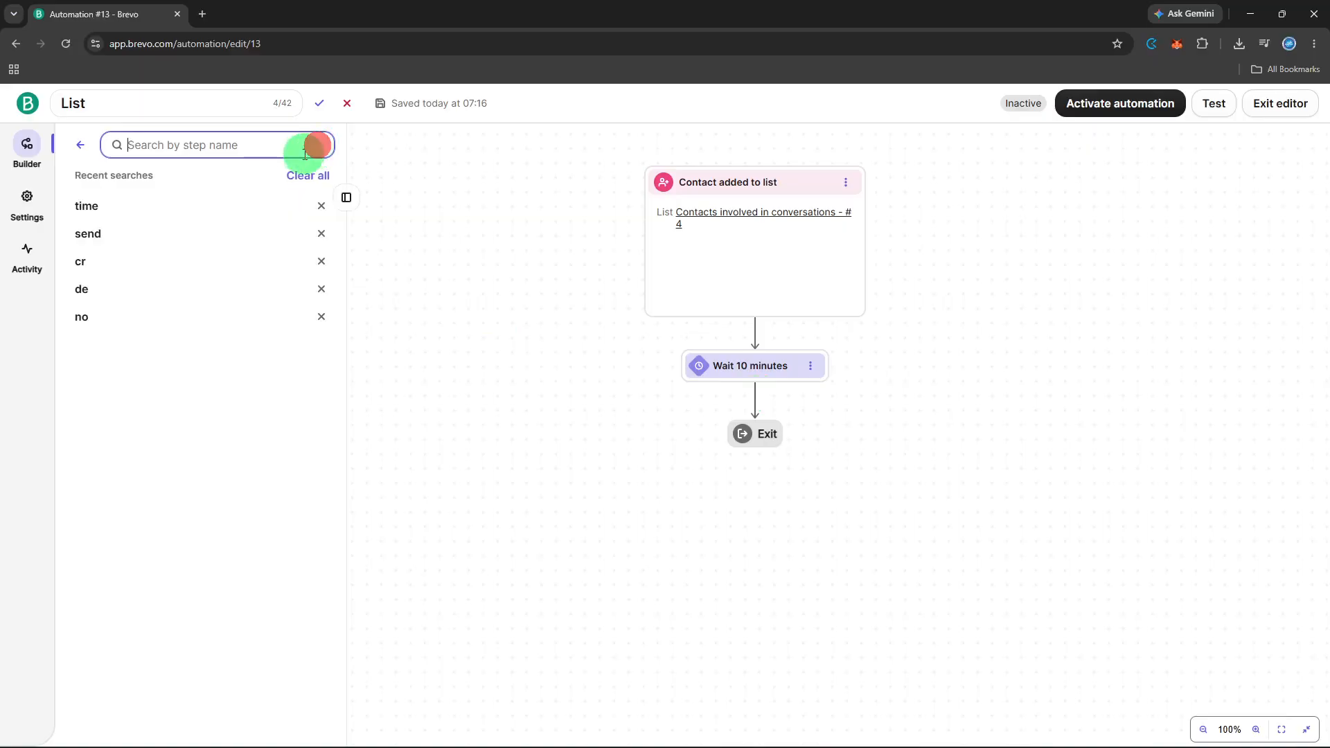
click(196, 242)
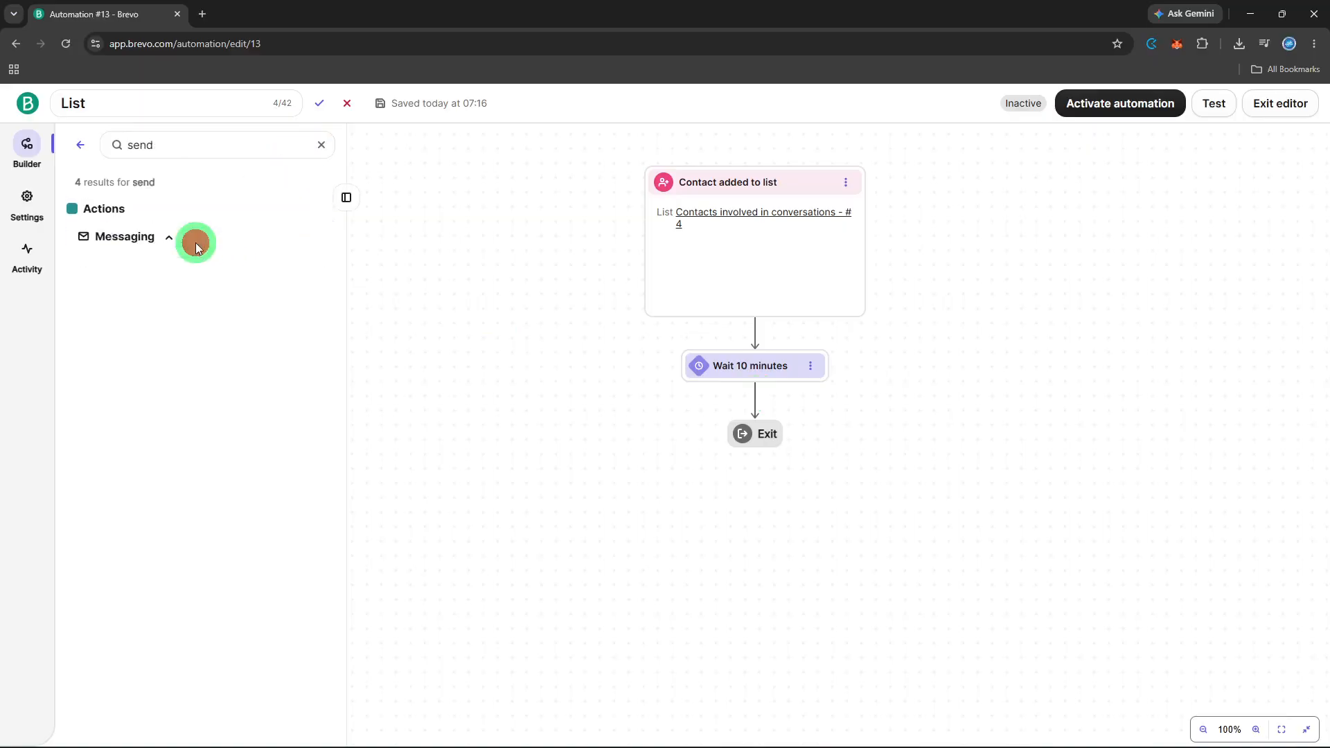
drag(191, 277, 805, 401)
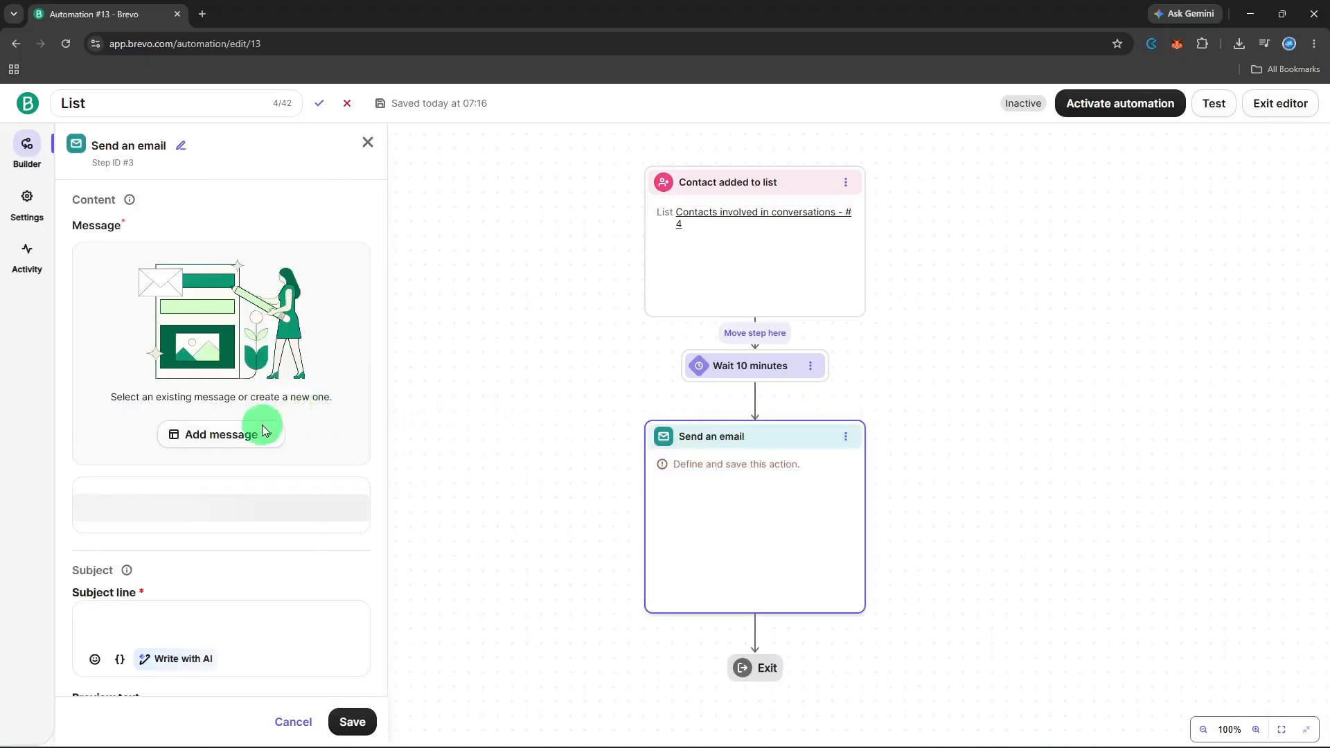
Sync the email step with the existing message "Automation Template - Welcome mail" and save the changes to all steps using it.
click(230, 442)
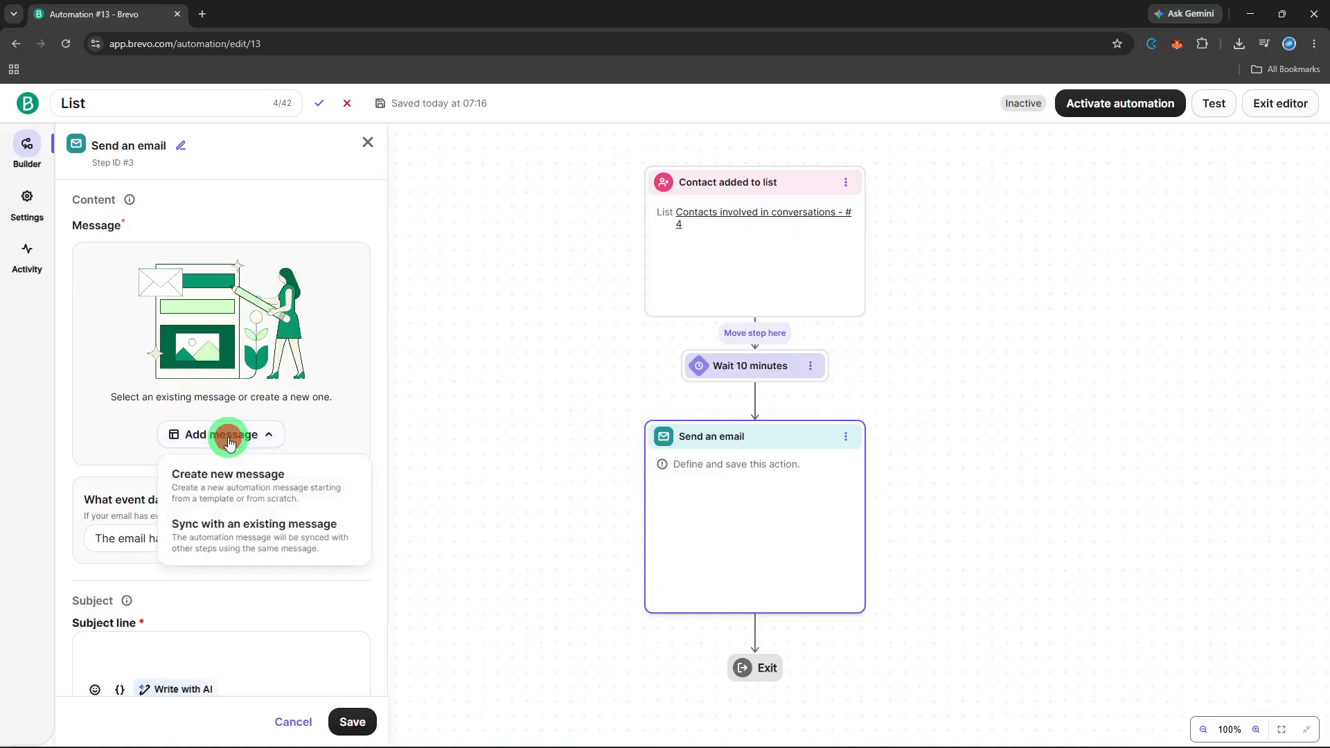
click(231, 530)
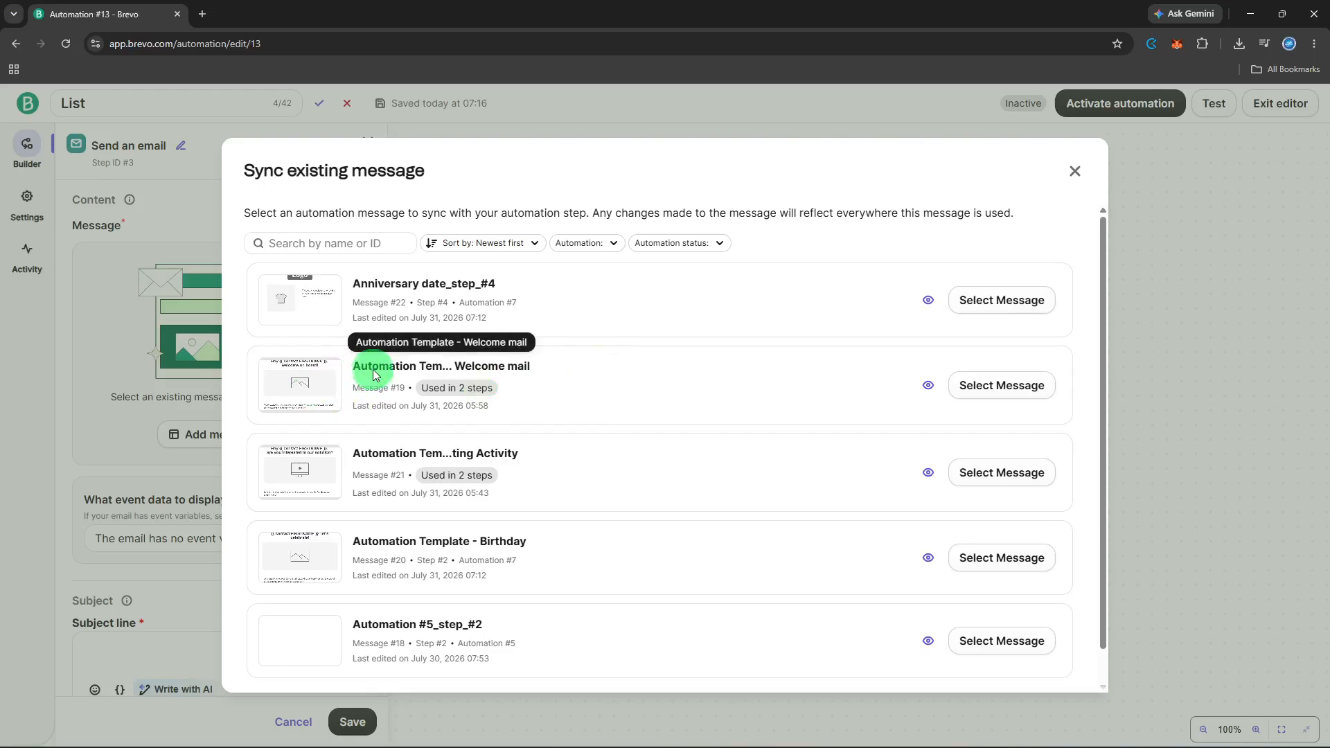
click(997, 392)
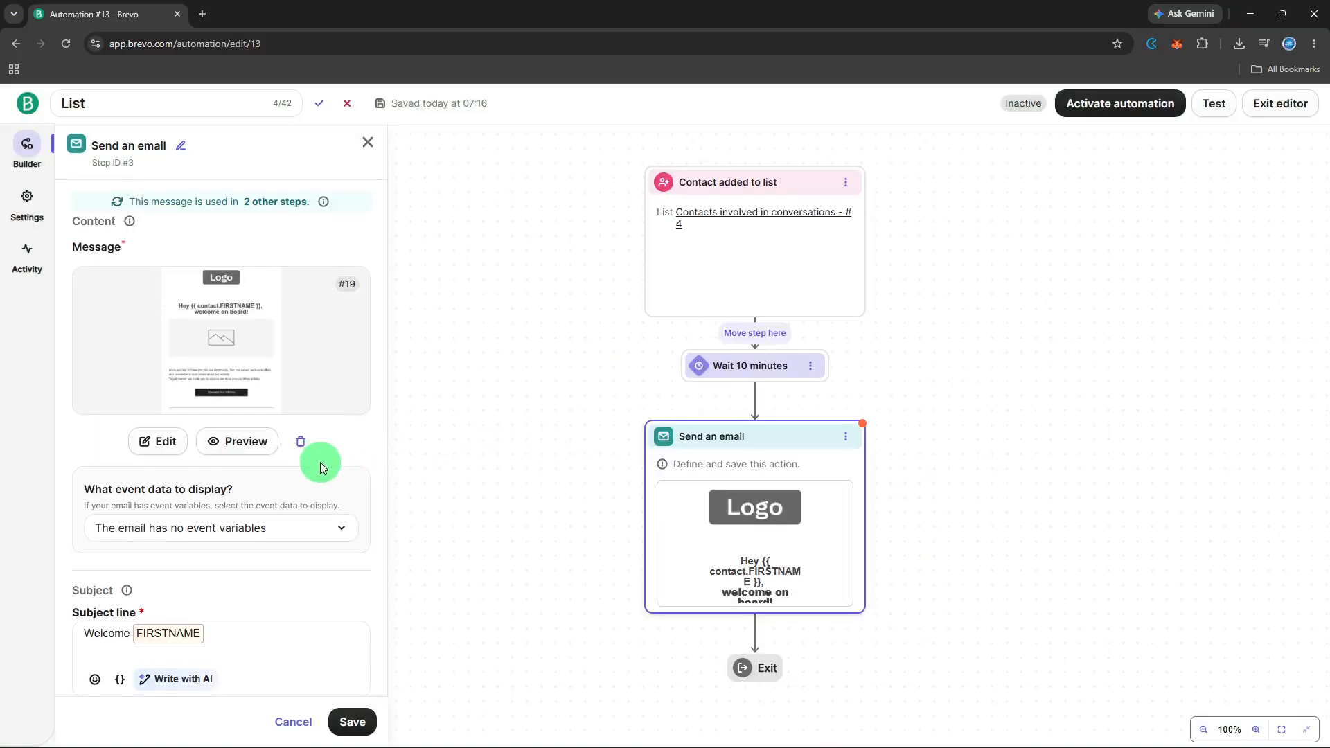
scroll(320, 463, down, 2)
scroll(305, 499, down, 5)
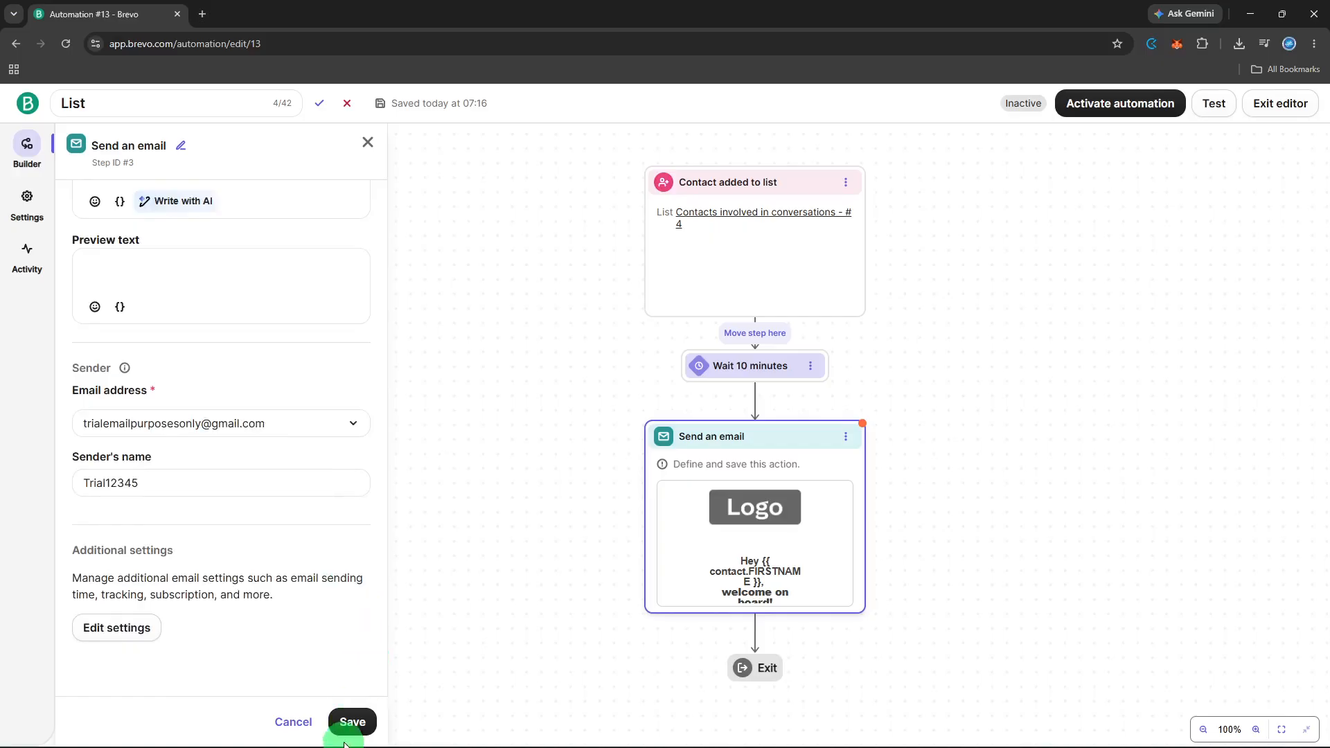
click(351, 722)
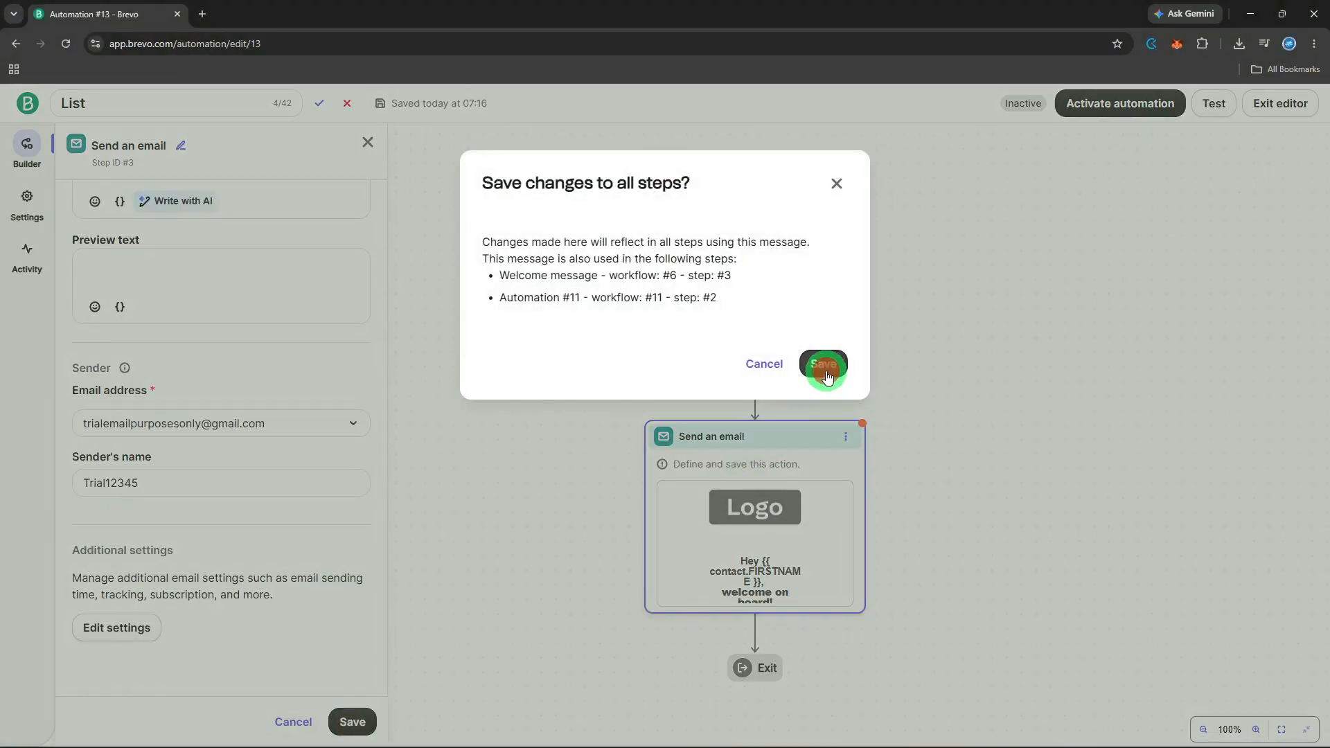
click(824, 367)
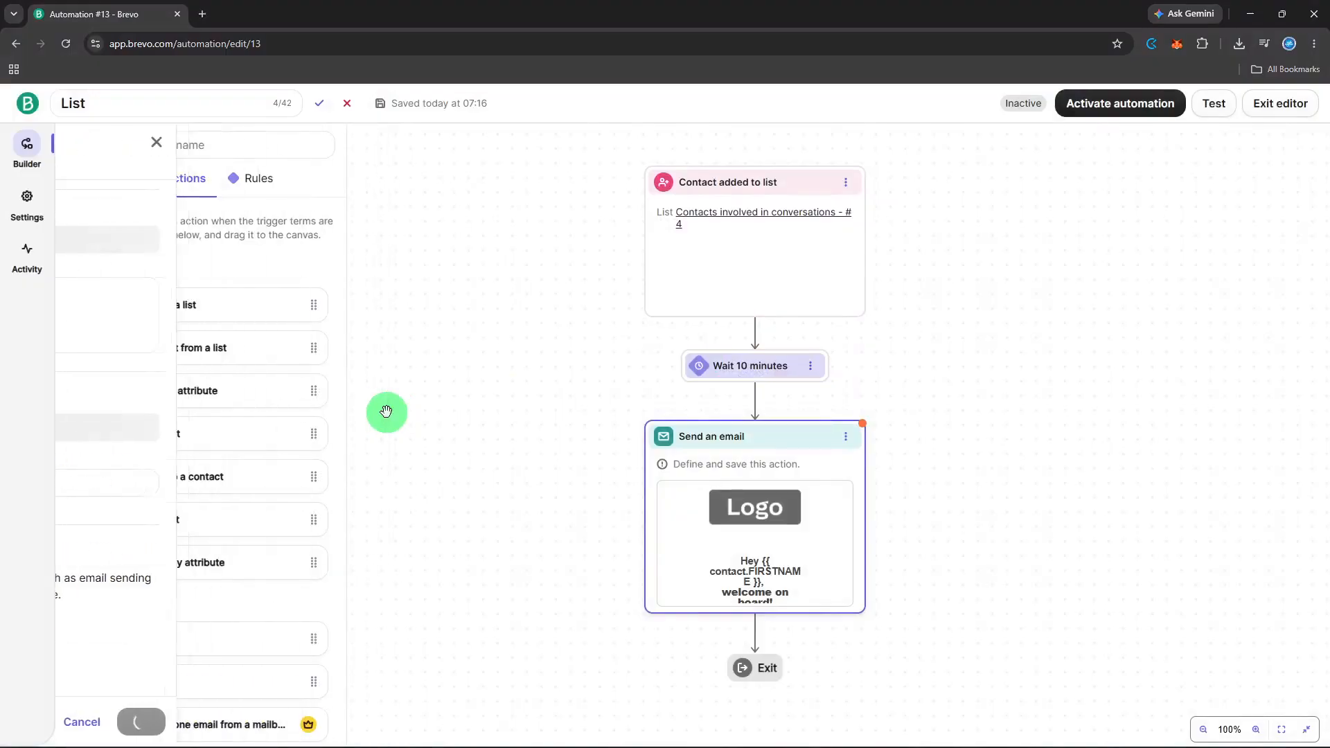
Search the step library for a branching step with the terms "seg", "bran", "dua" and "bra", and return to the library.
click(274, 151)
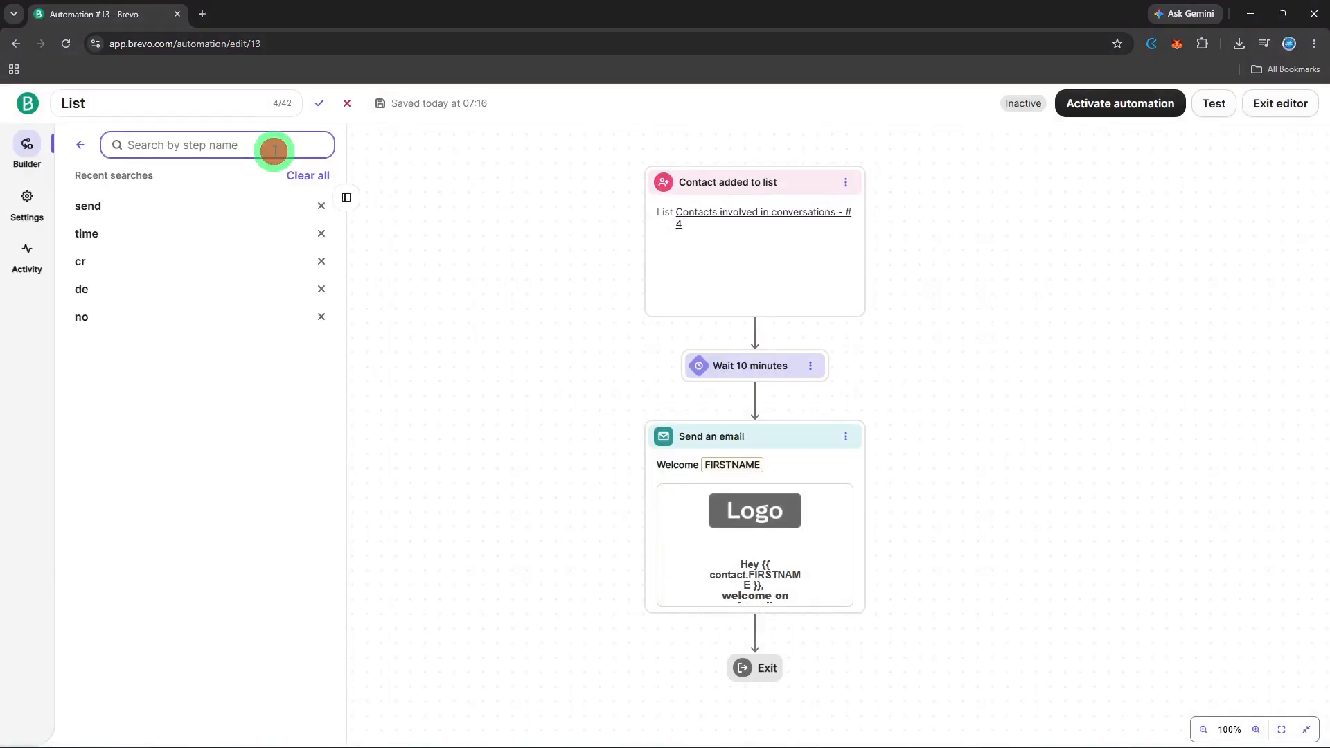
text(seg)
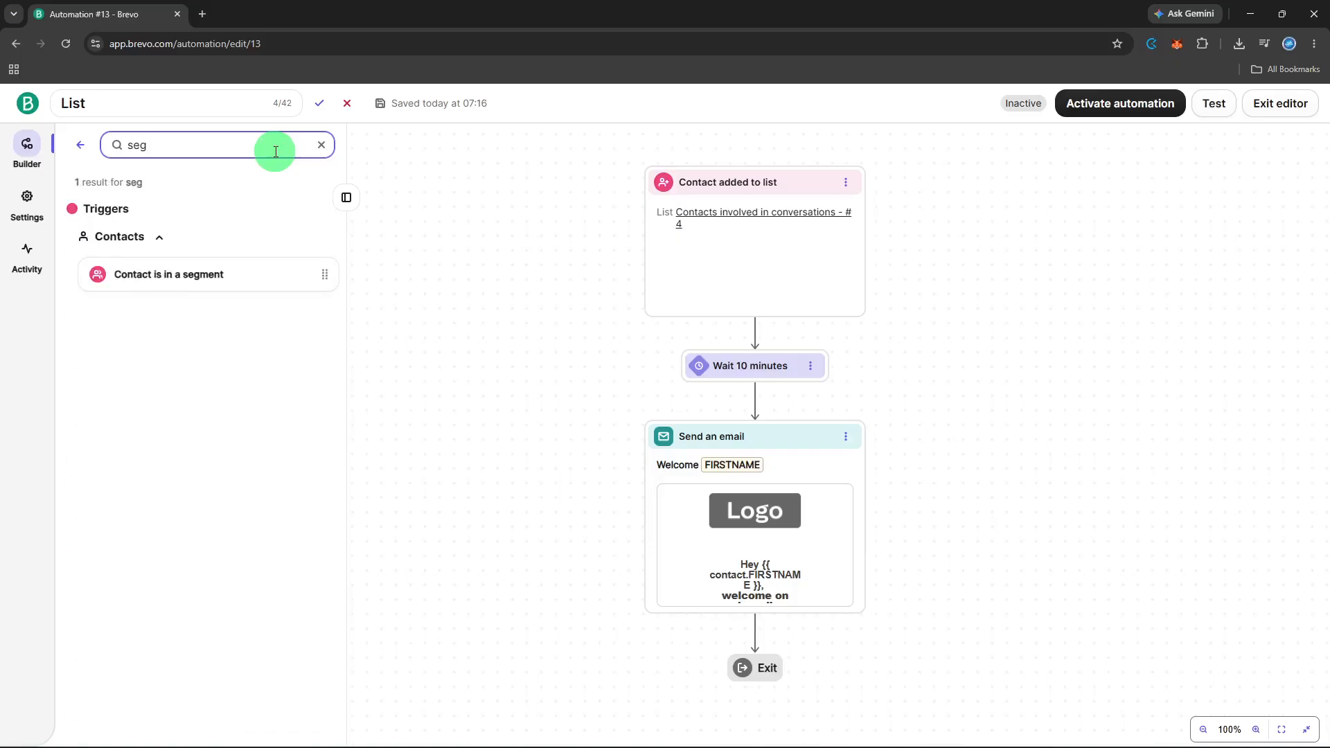
key(BackSpace)
key(BackSpace)
key(BackSpace)
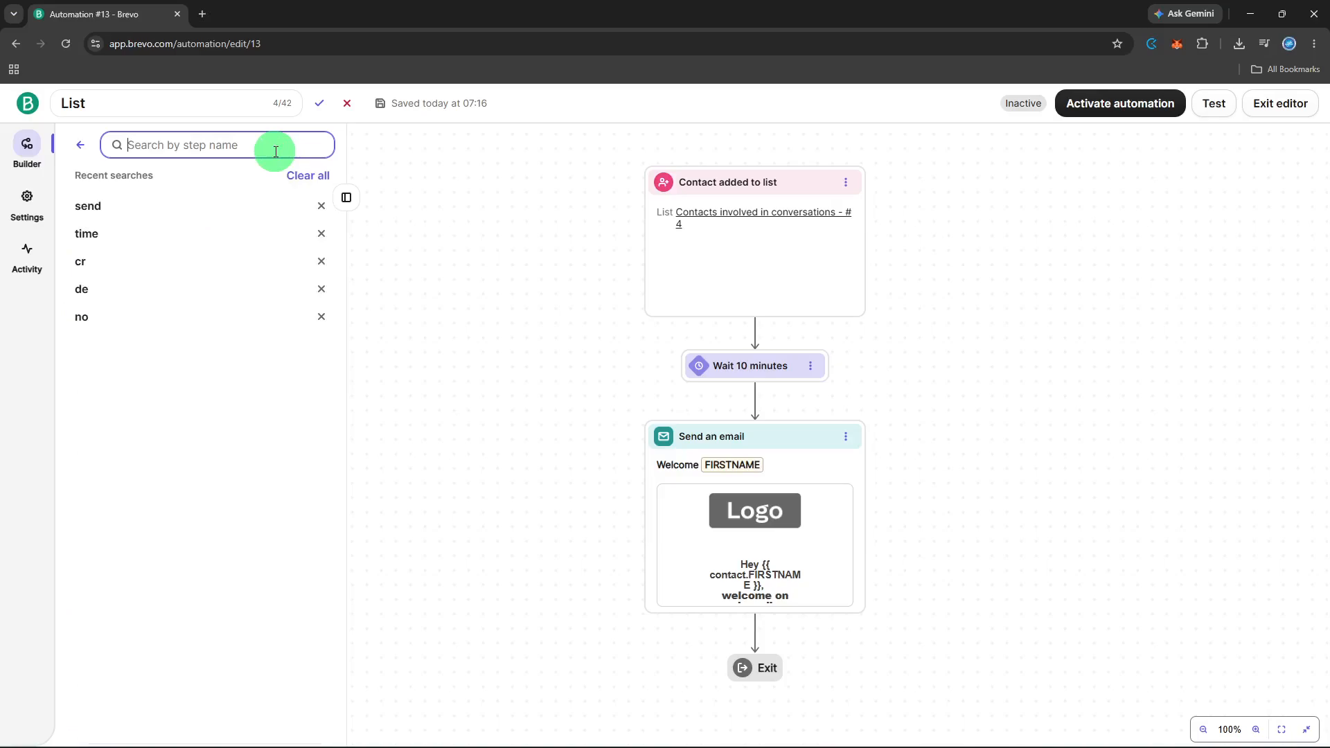
text(bran)
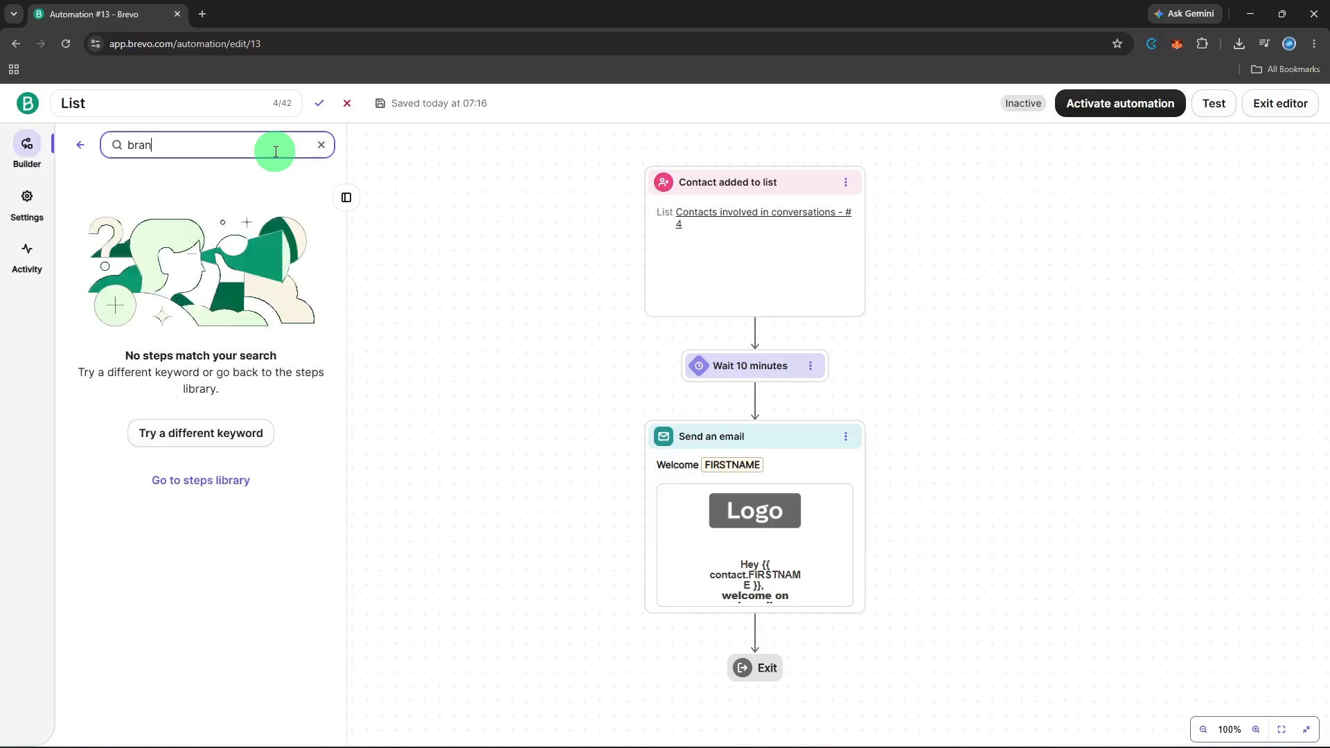
key(BackSpace)
key(BackSpace)
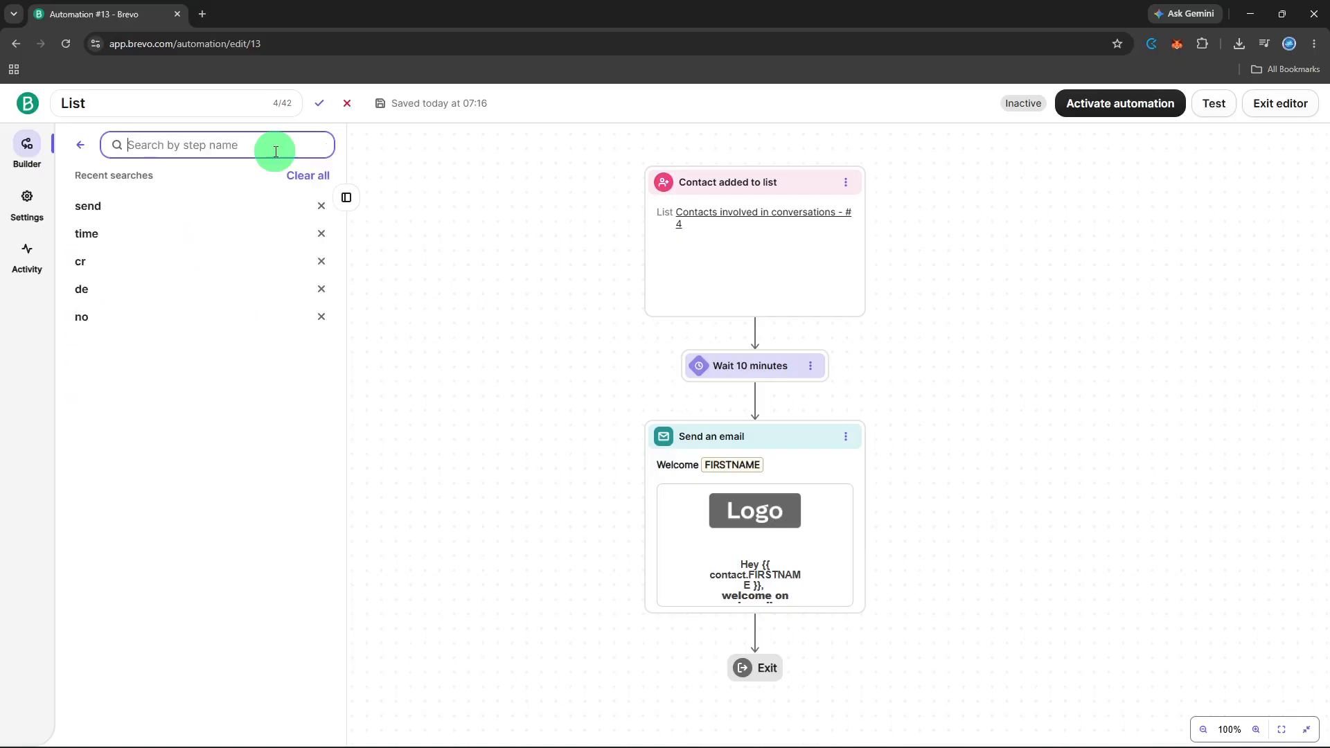
text(d)
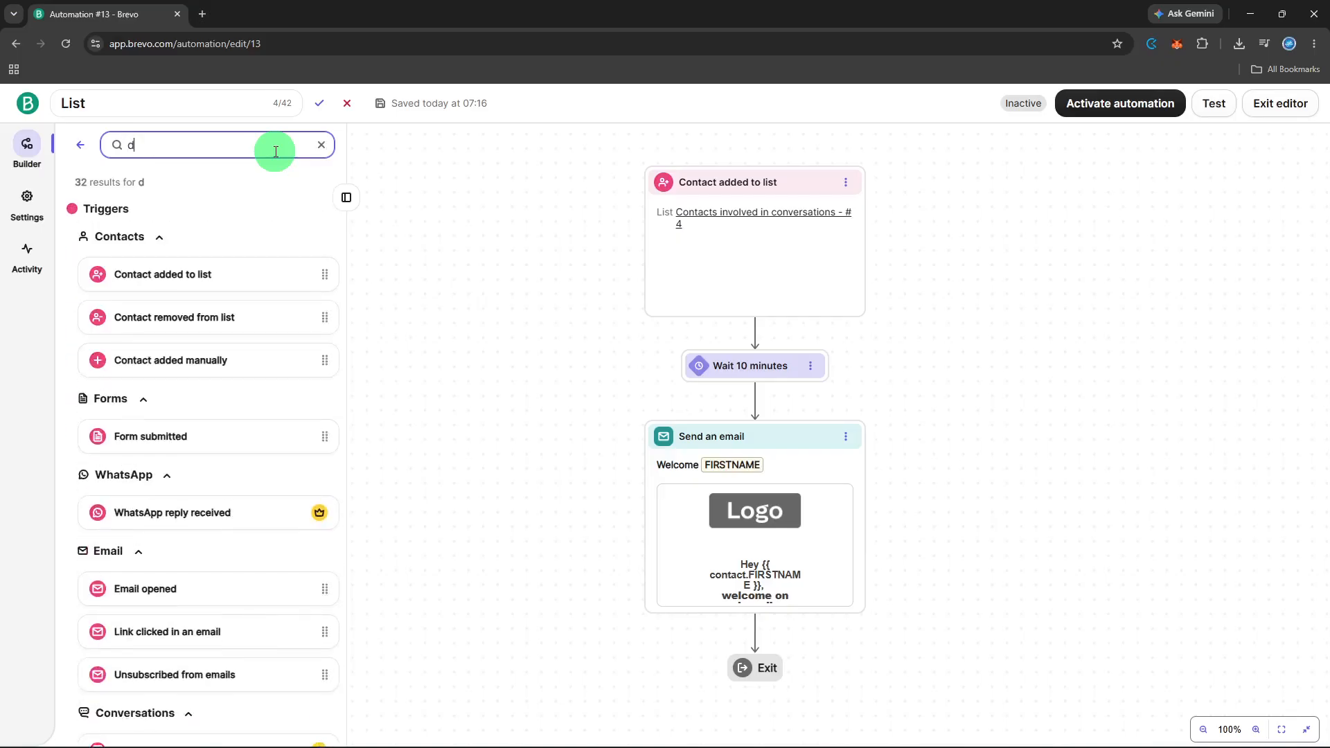
text(ua)
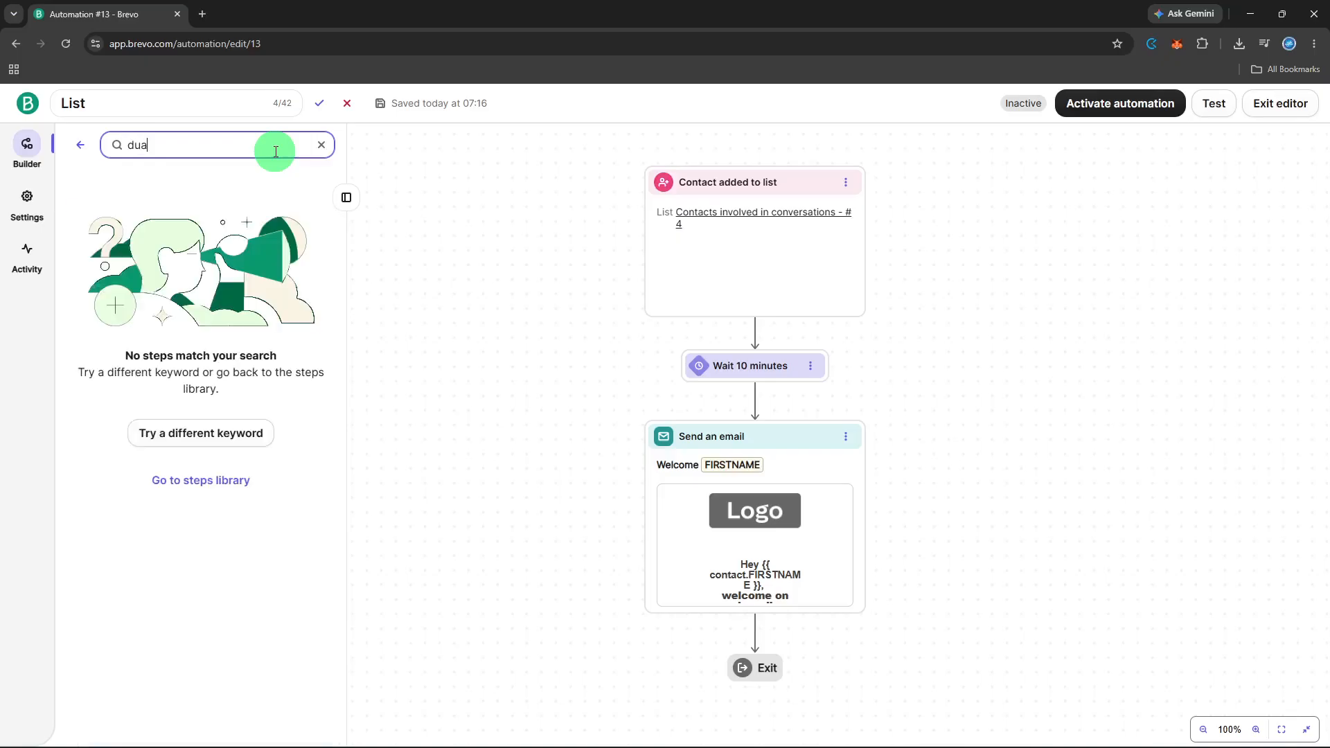
key(BackSpace)
key(BackSpace)
key(BackSpace)
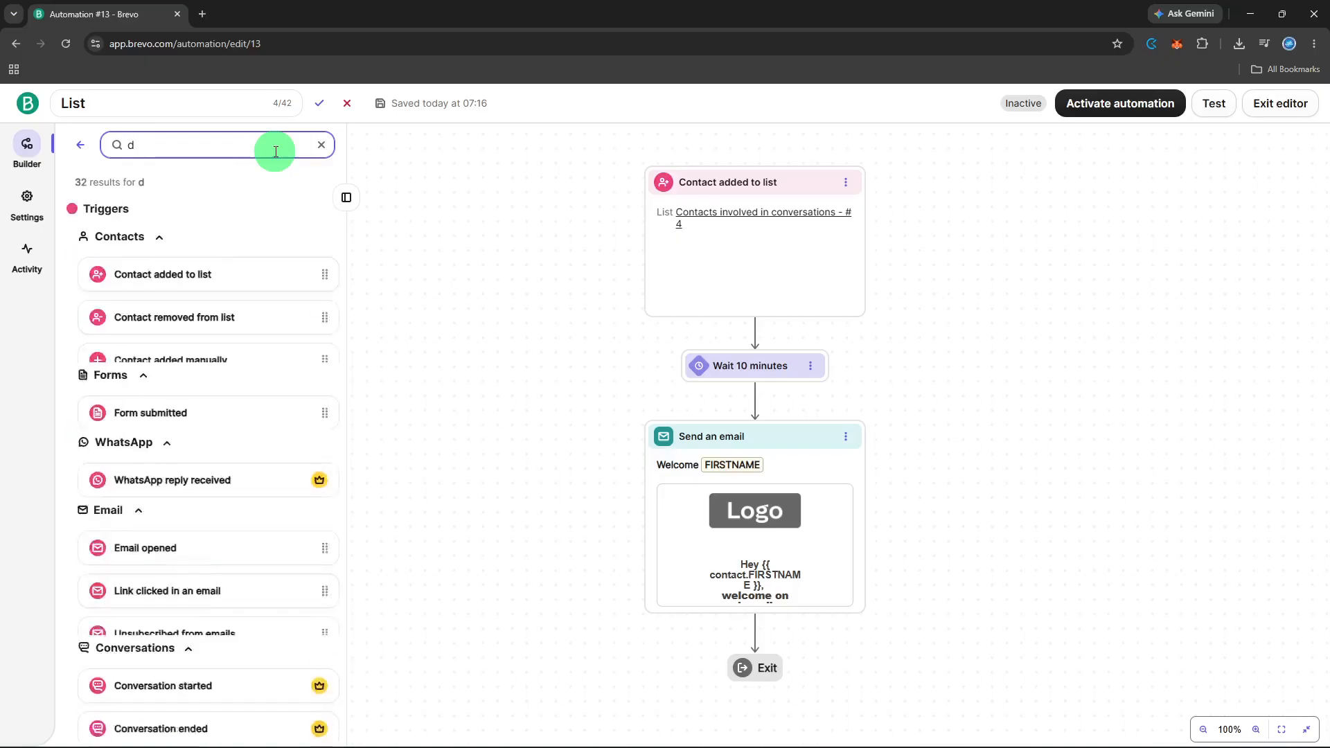
text(bra)
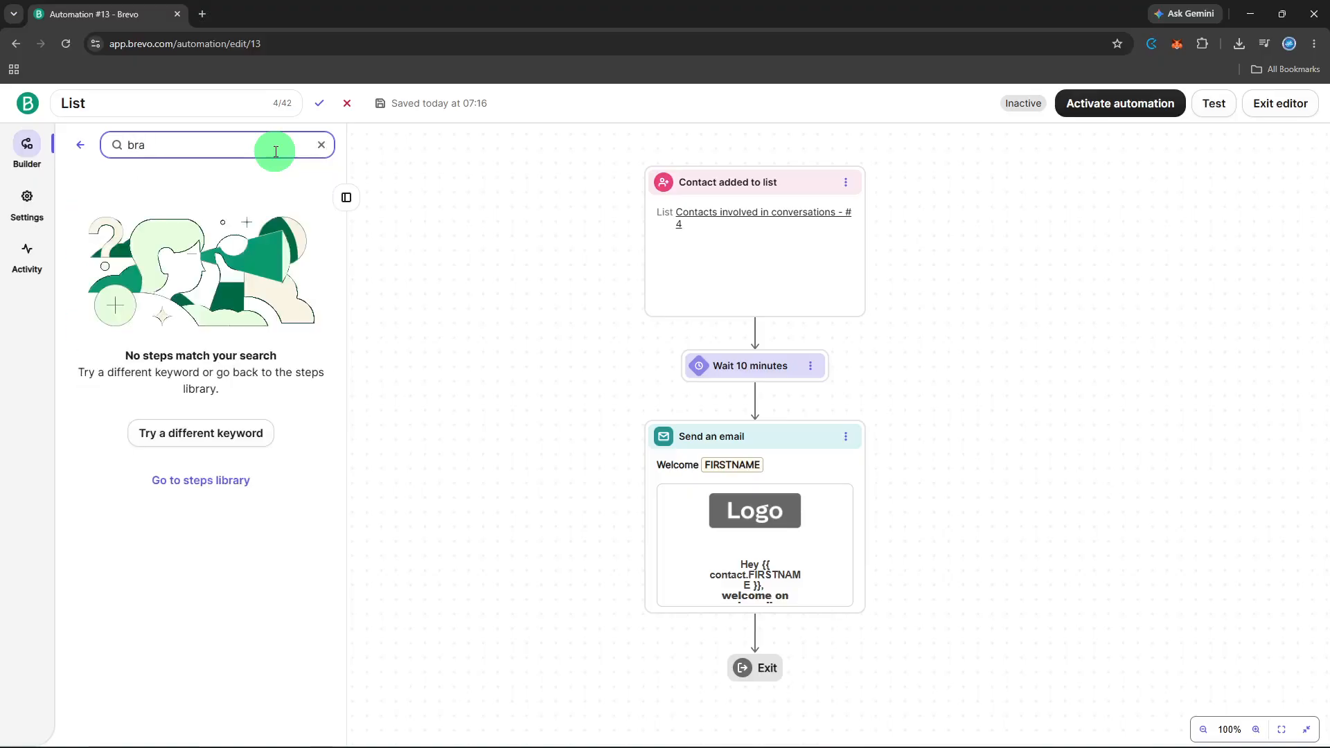
key(BackSpace)
key(BackSpace)
key(BackSpace)
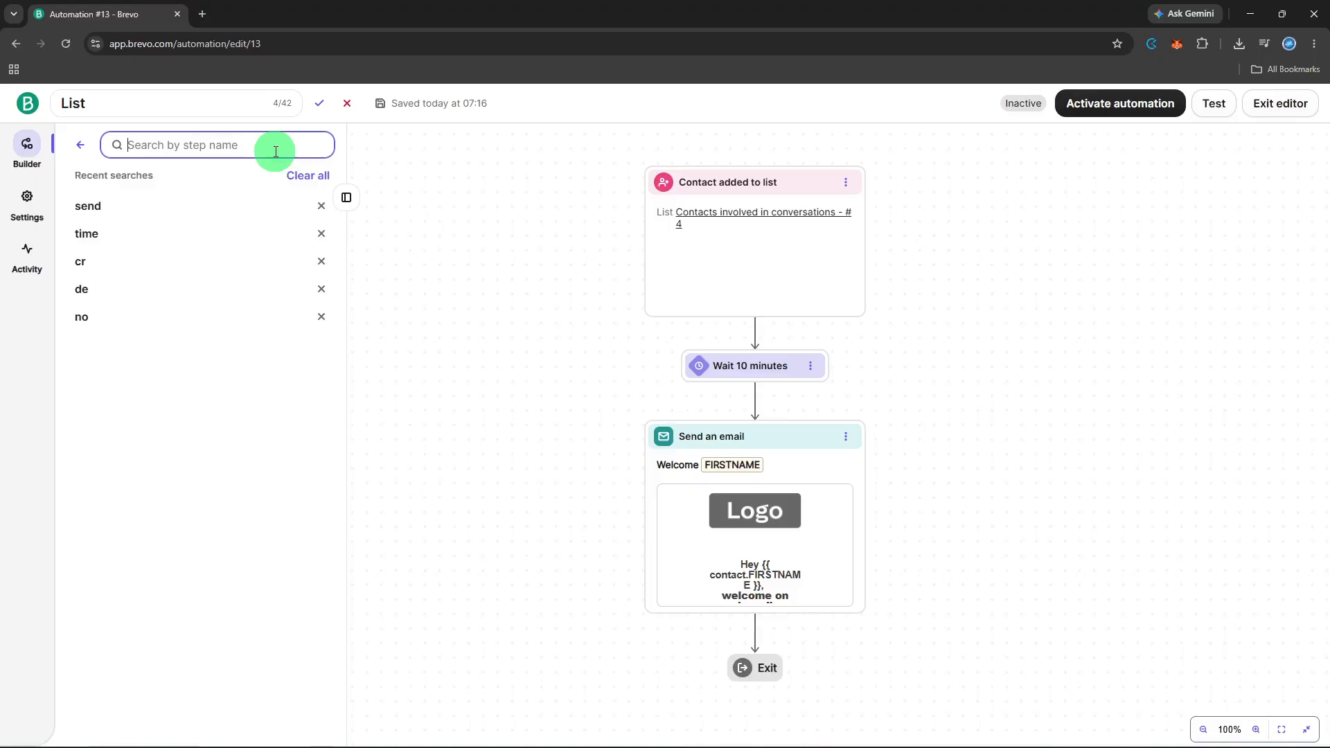
click(76, 143)
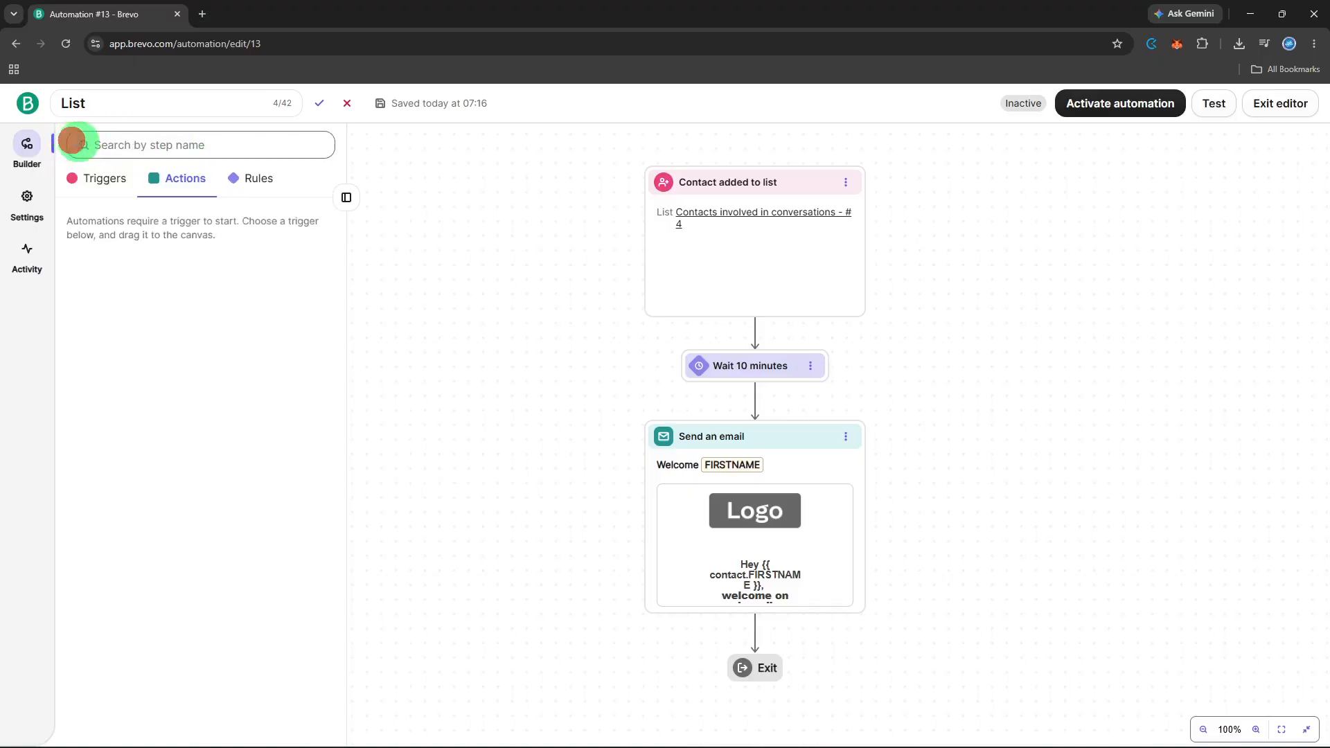
Place a Conditional split rule directly after the "Send an email" step and try to save it without a filter.
click(283, 173)
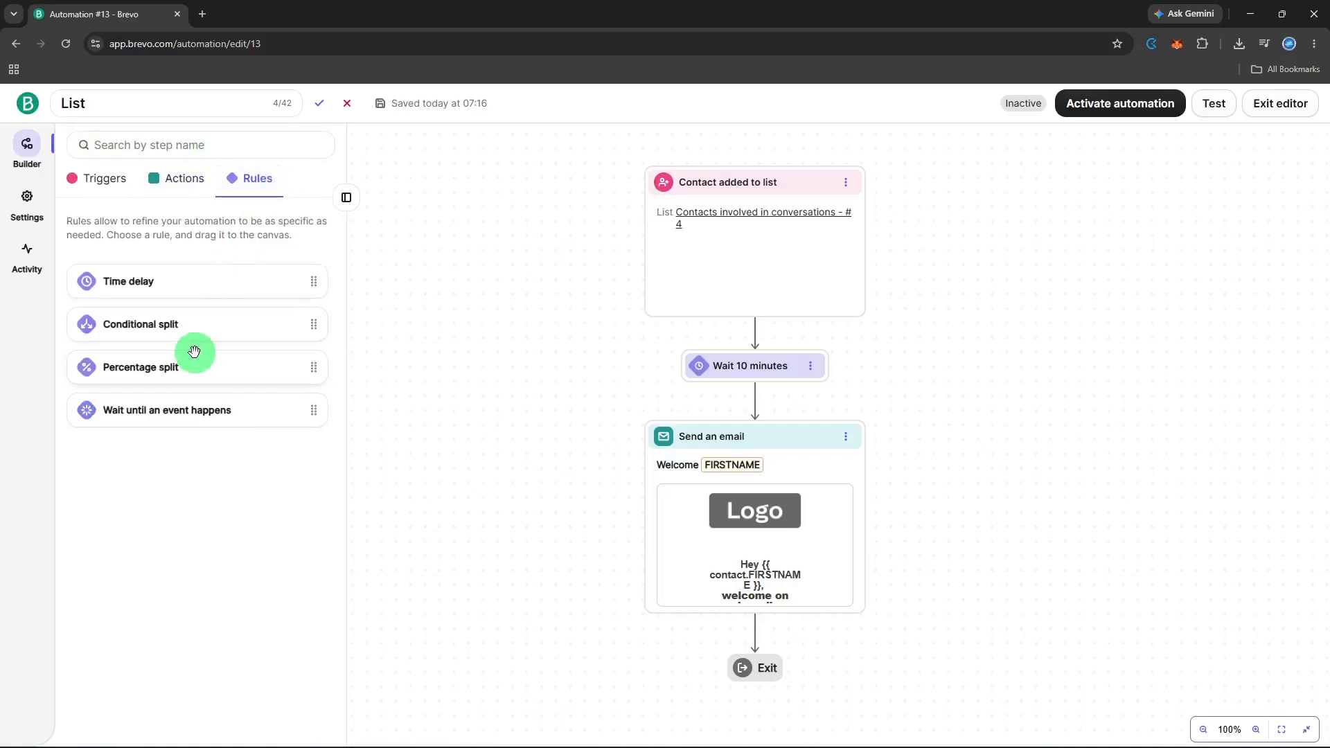
click(210, 331)
drag(210, 331, 776, 618)
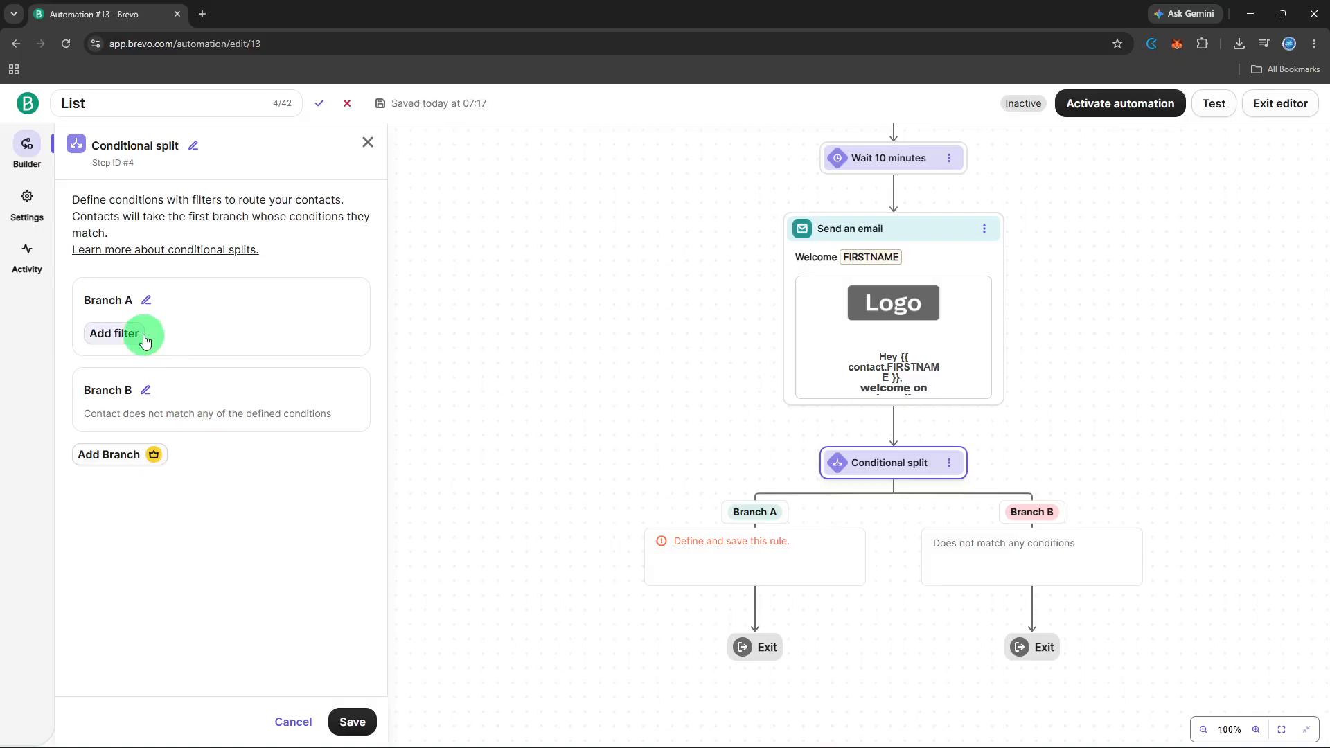
click(350, 721)
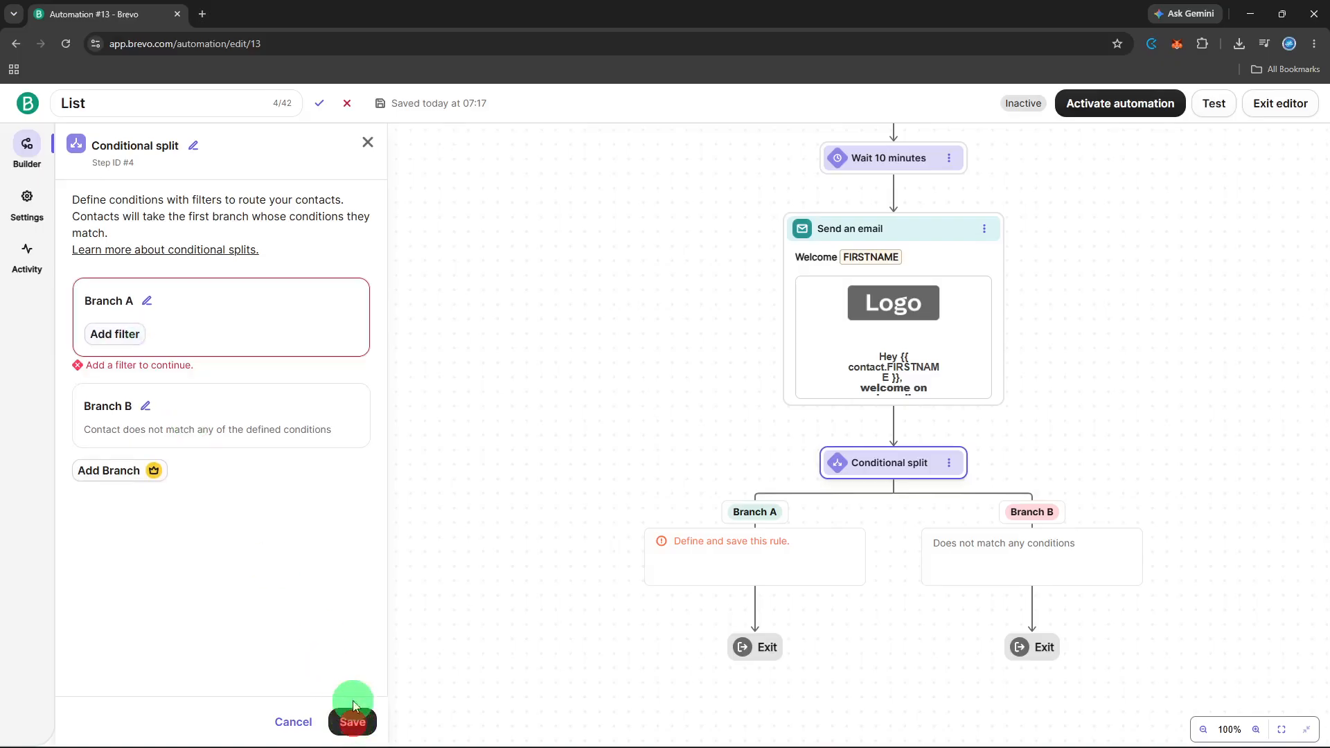
Define Branch A as members of the list "Contacts involved in conversations #4" and save the conditional split.
click(130, 337)
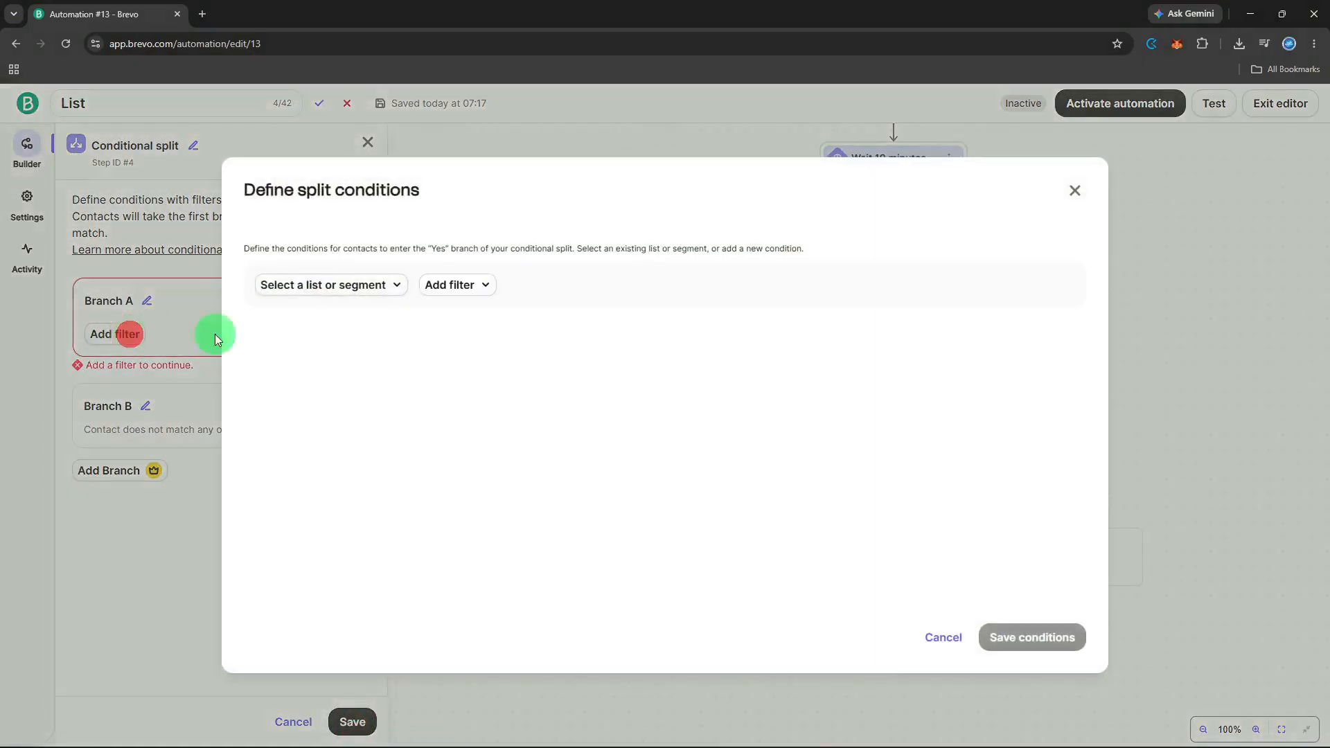
click(398, 287)
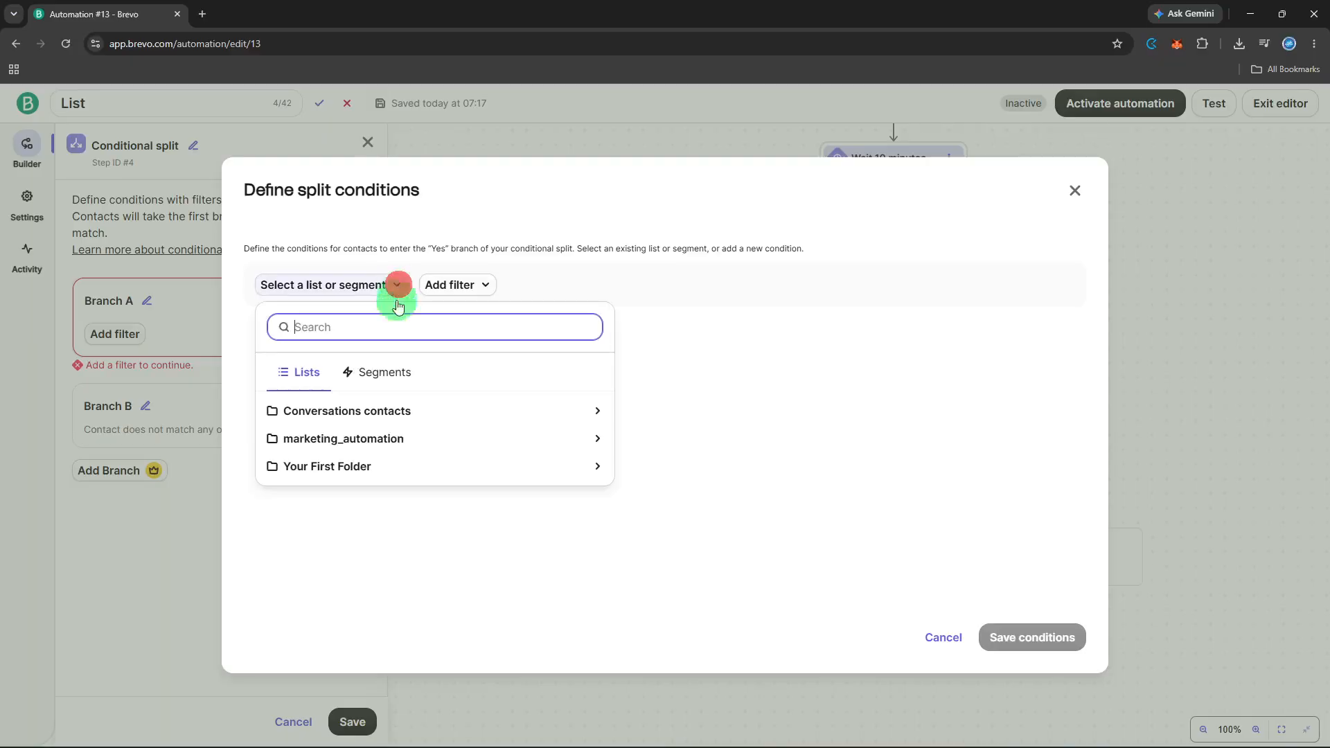
click(389, 418)
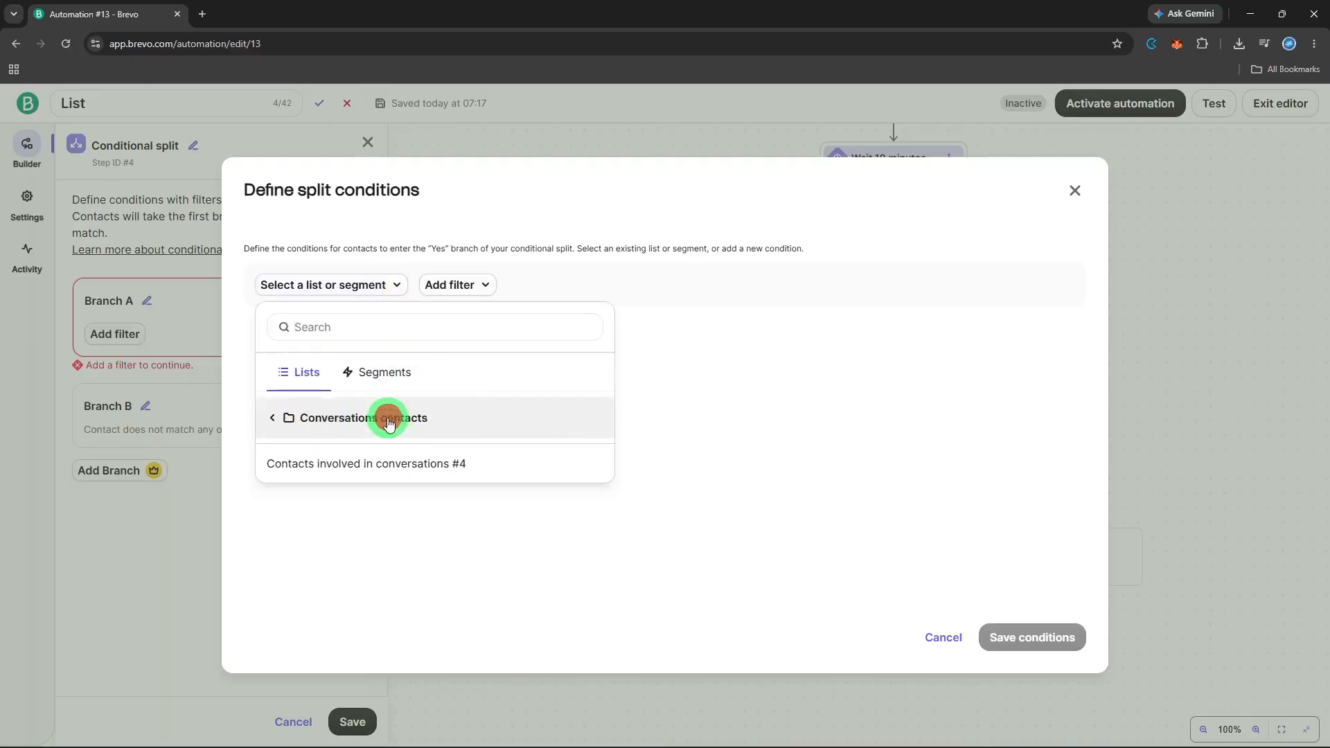
click(378, 471)
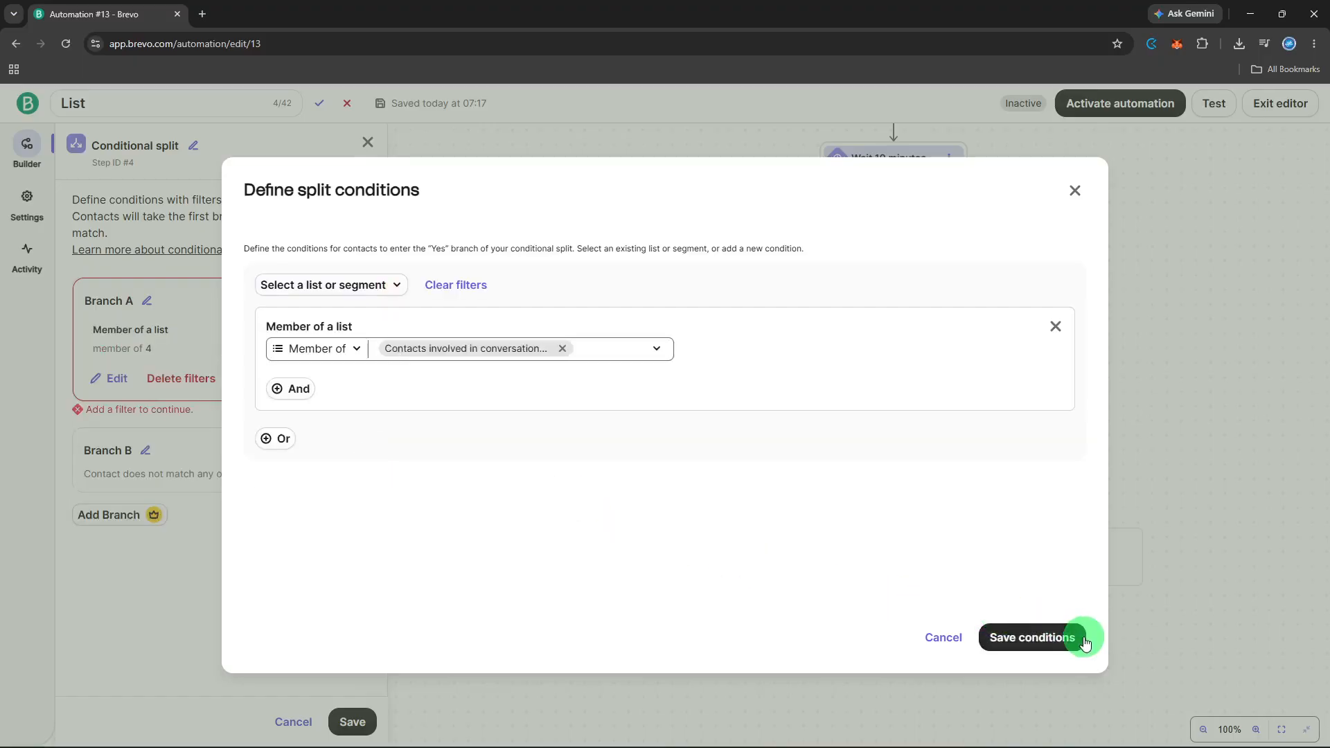
click(1063, 640)
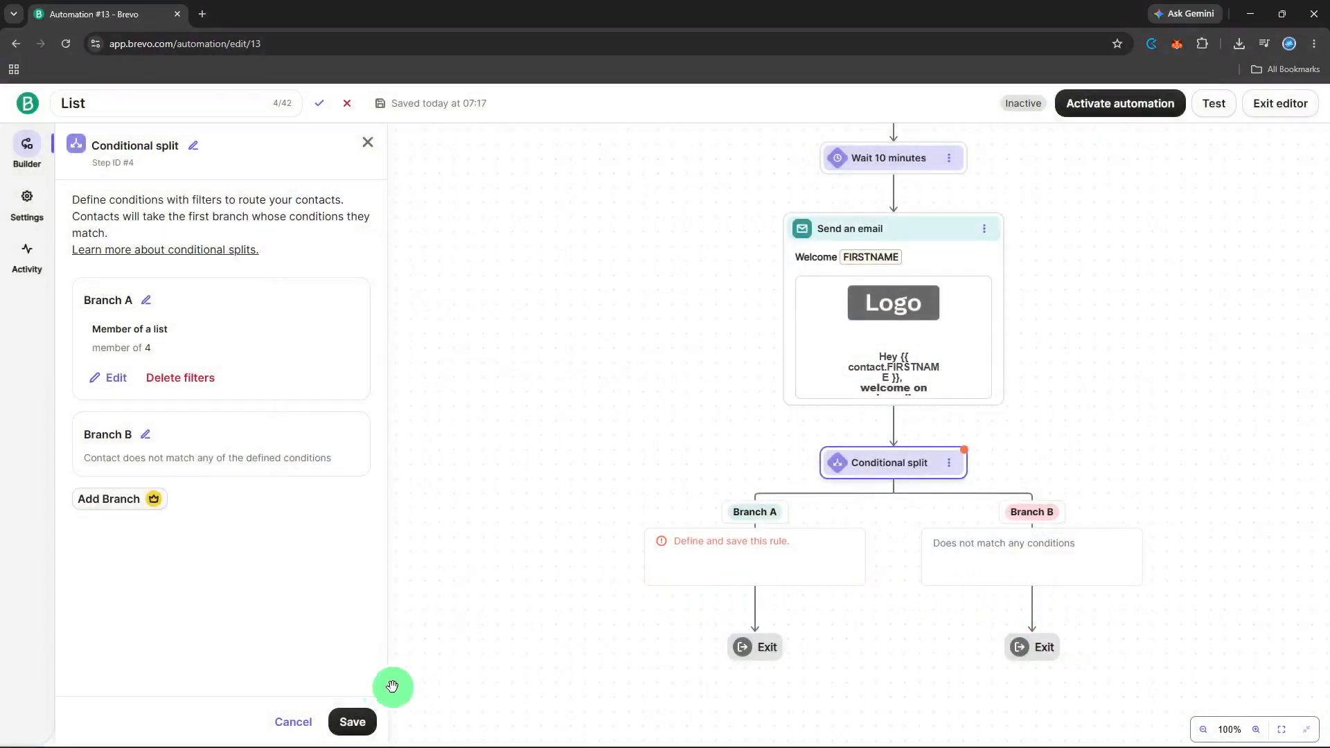
click(364, 719)
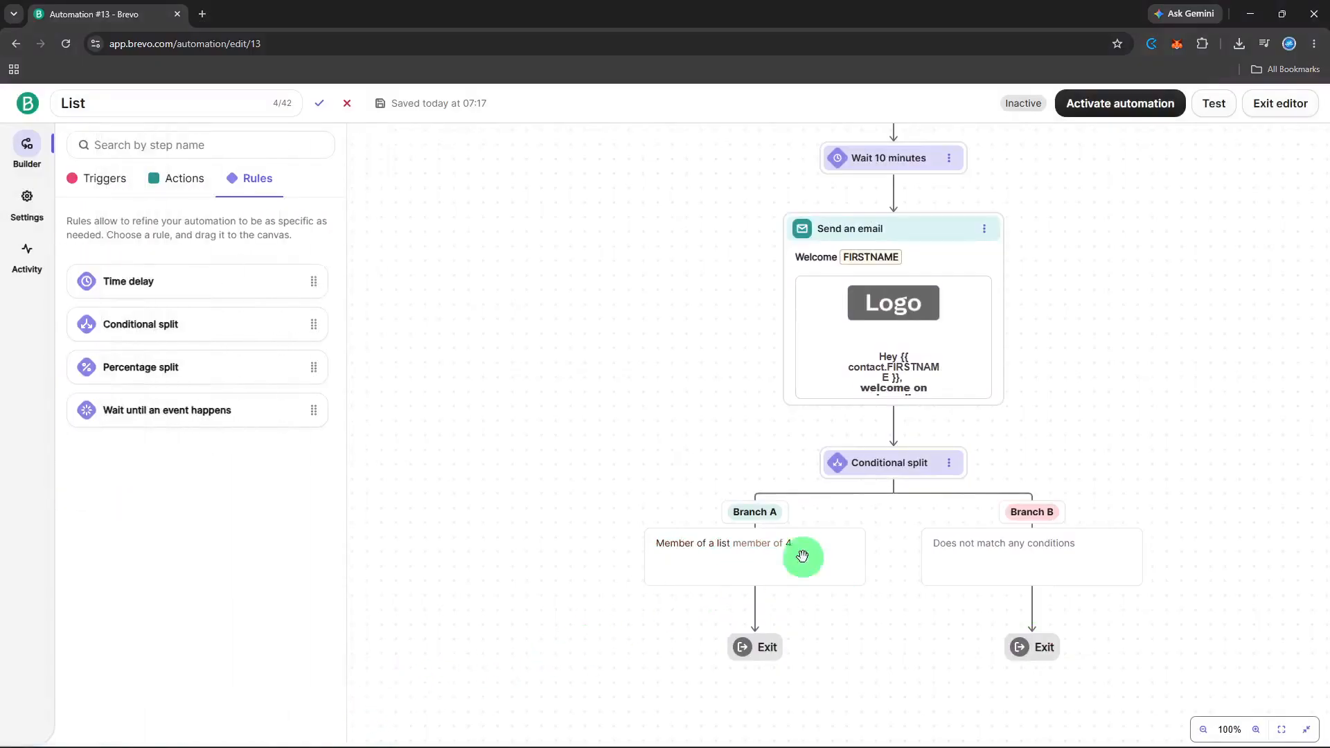
Test the automation's messages with the existing dummy contact as recipient and close the test results.
click(1128, 115)
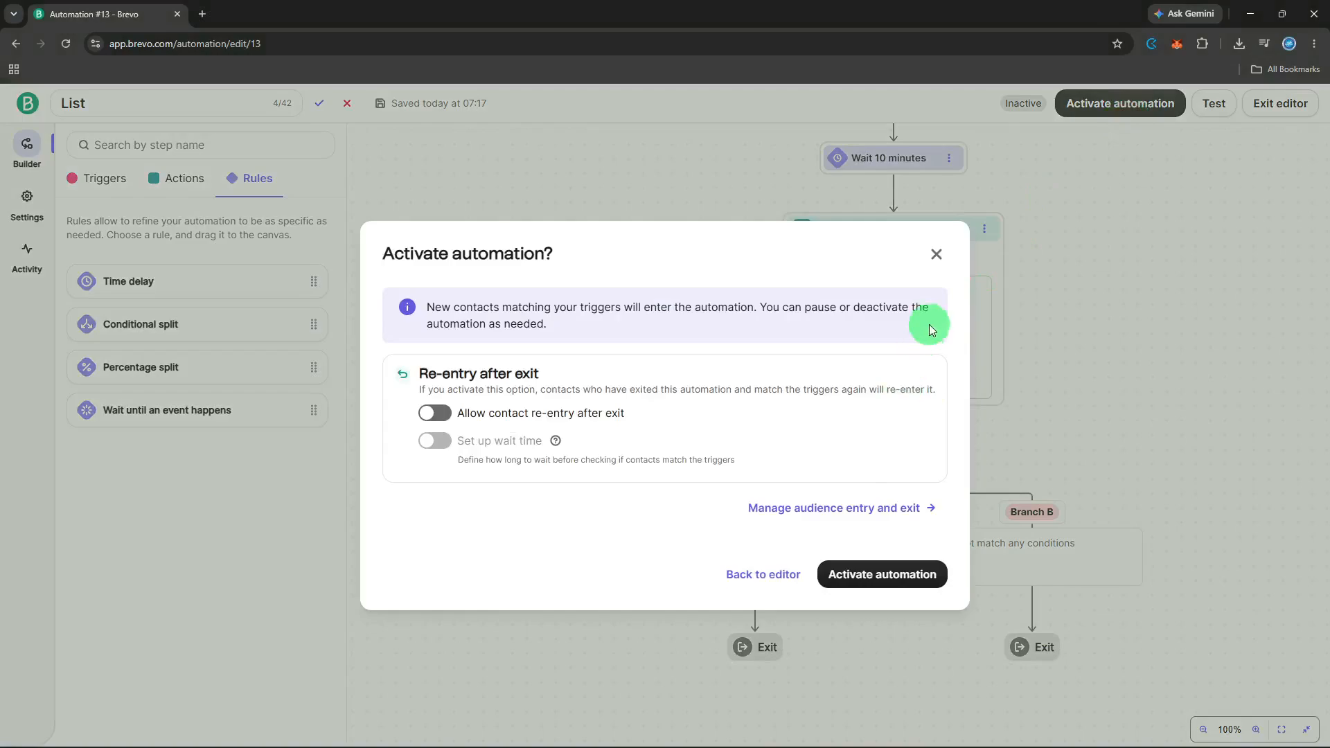
click(936, 254)
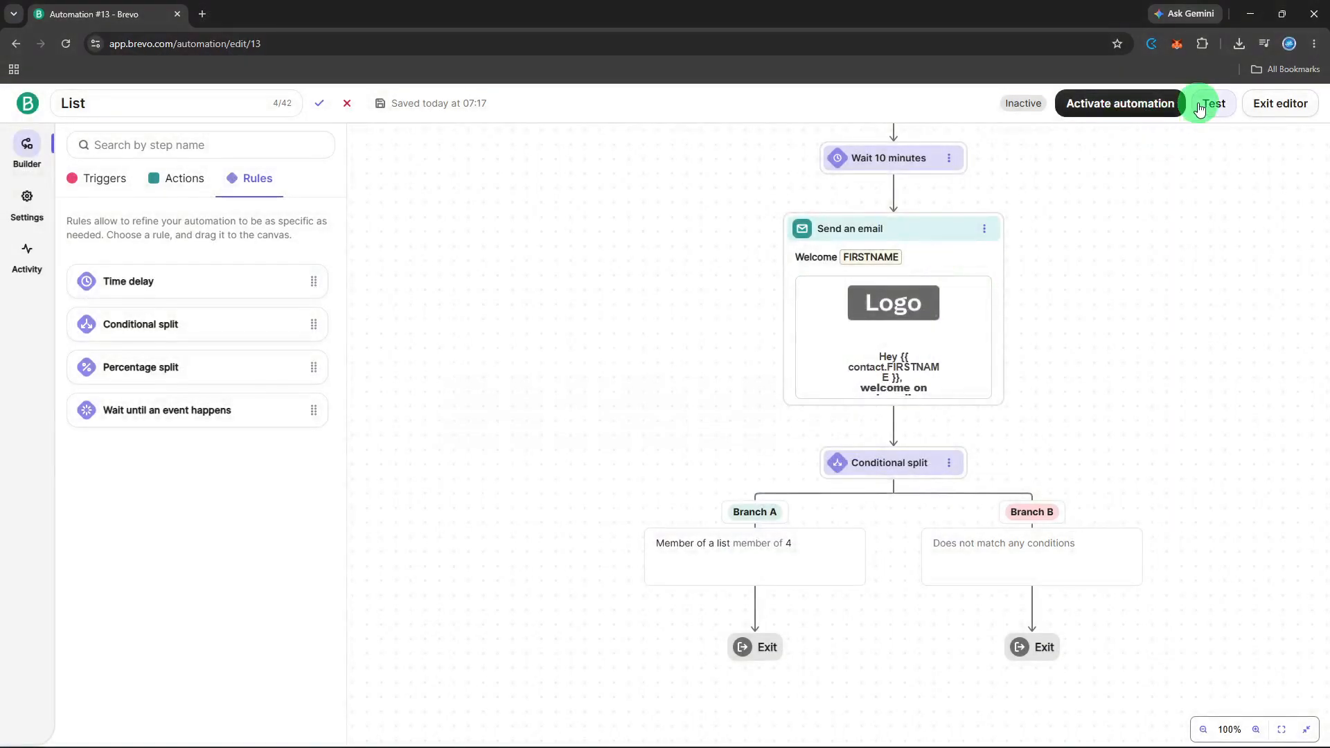
click(1199, 106)
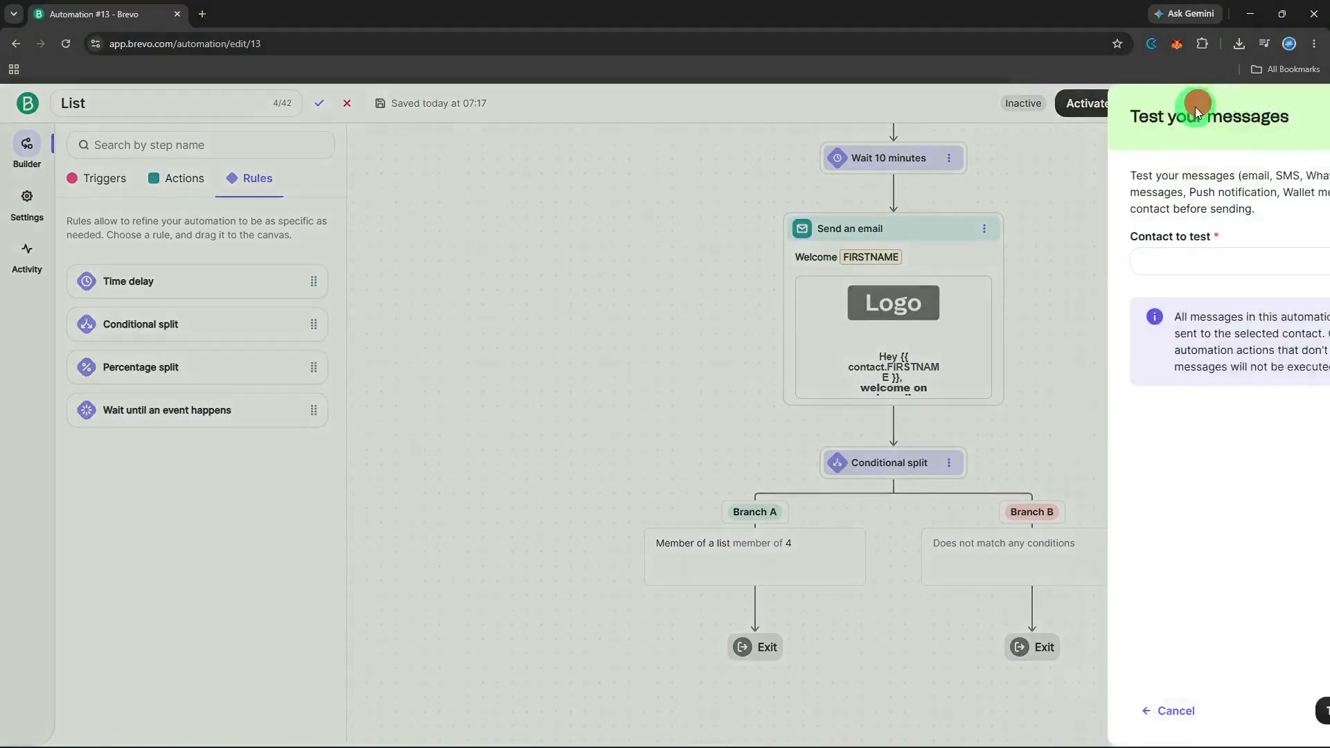
click(1171, 259)
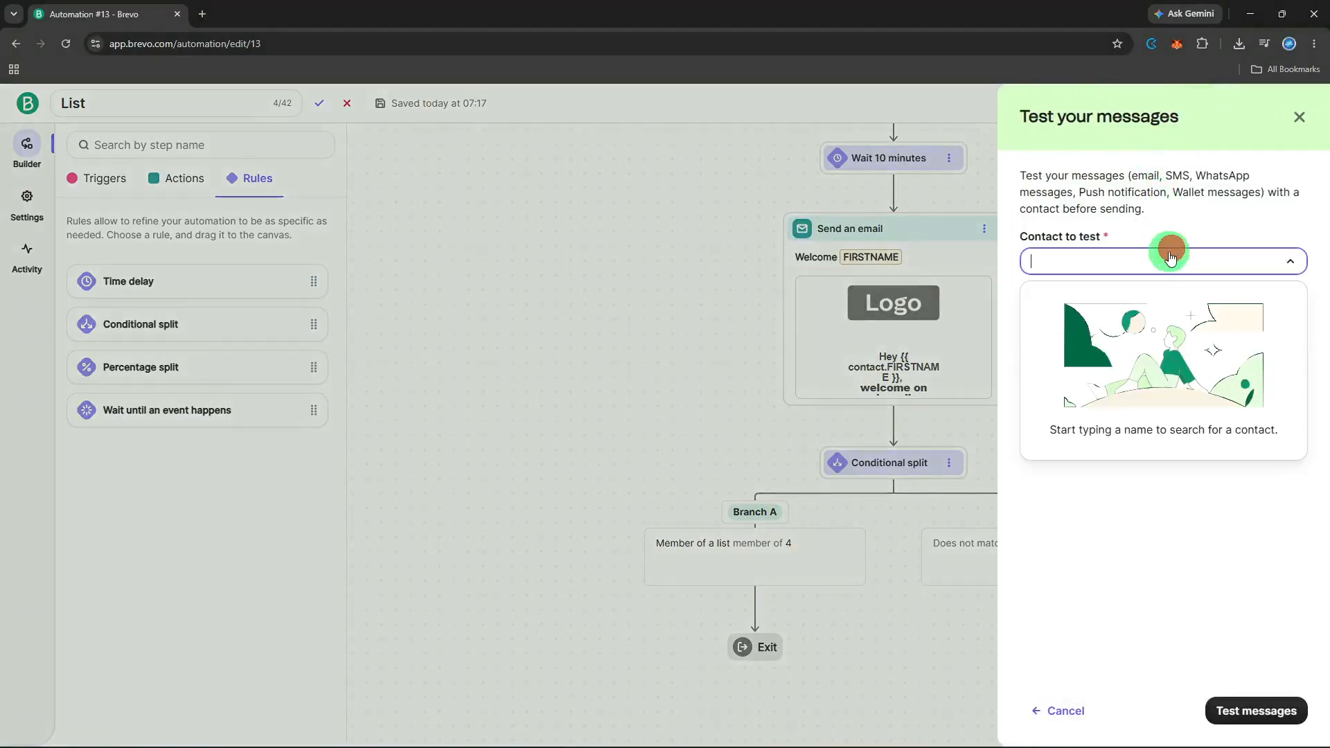
text(sa)
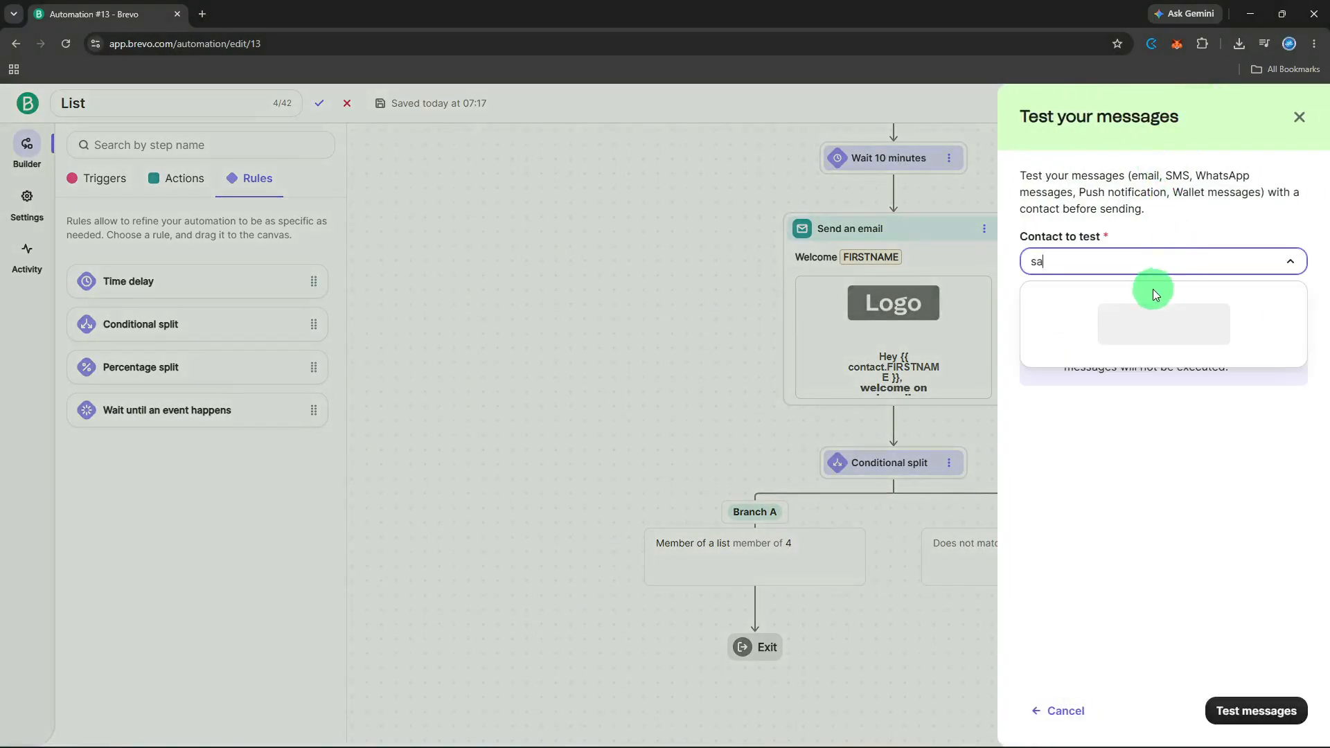
click(1143, 304)
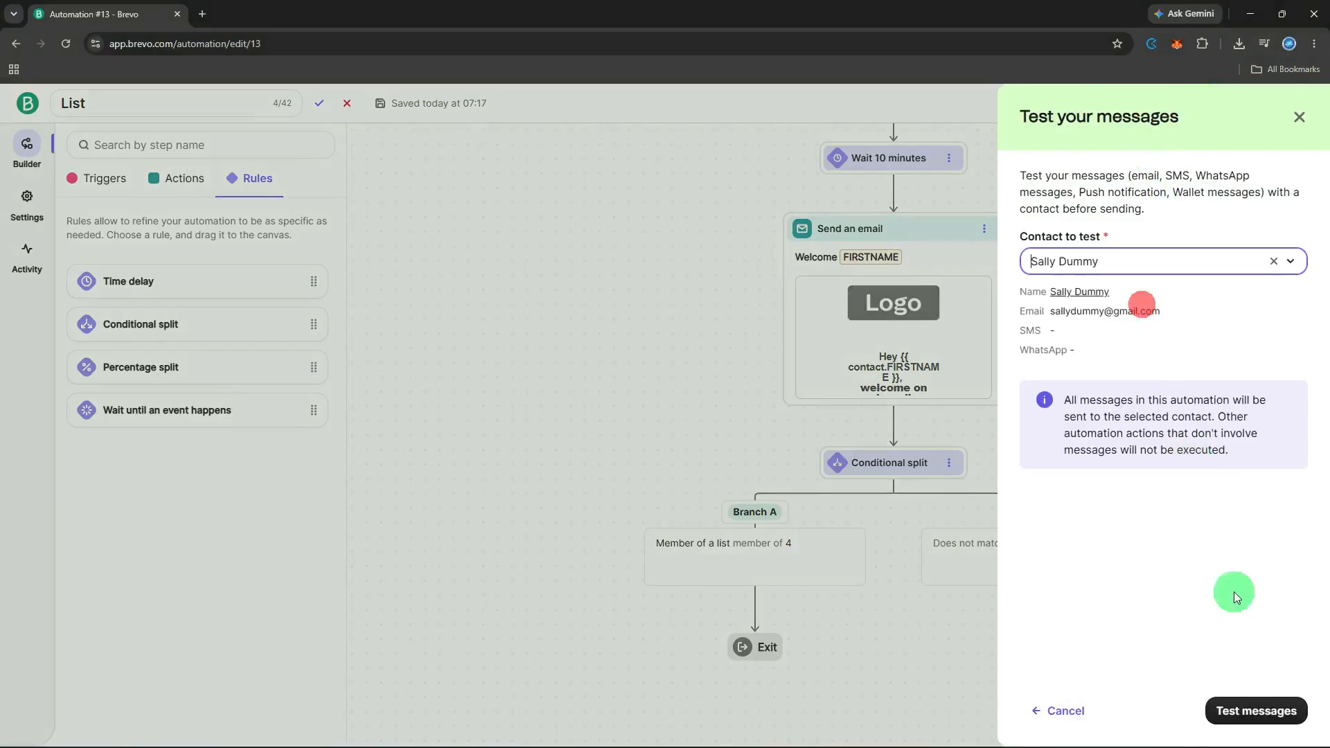
click(1264, 701)
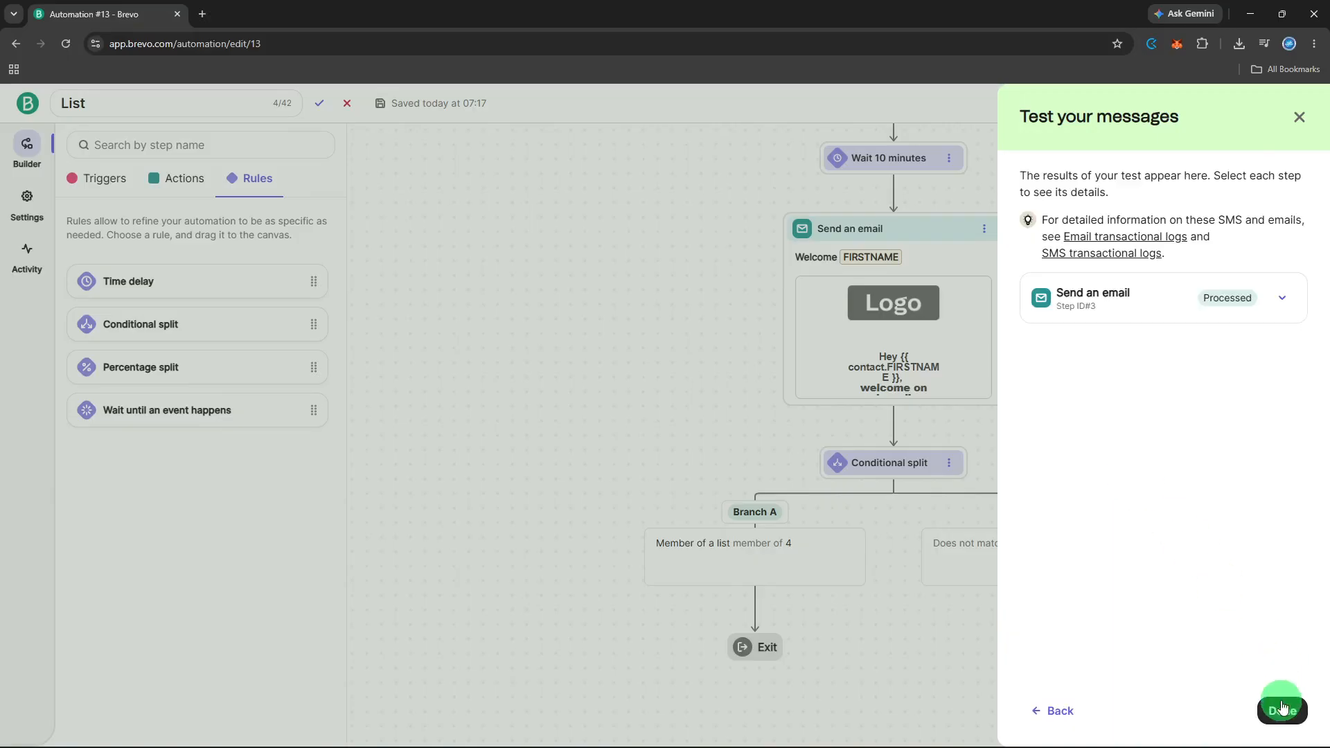
click(1282, 707)
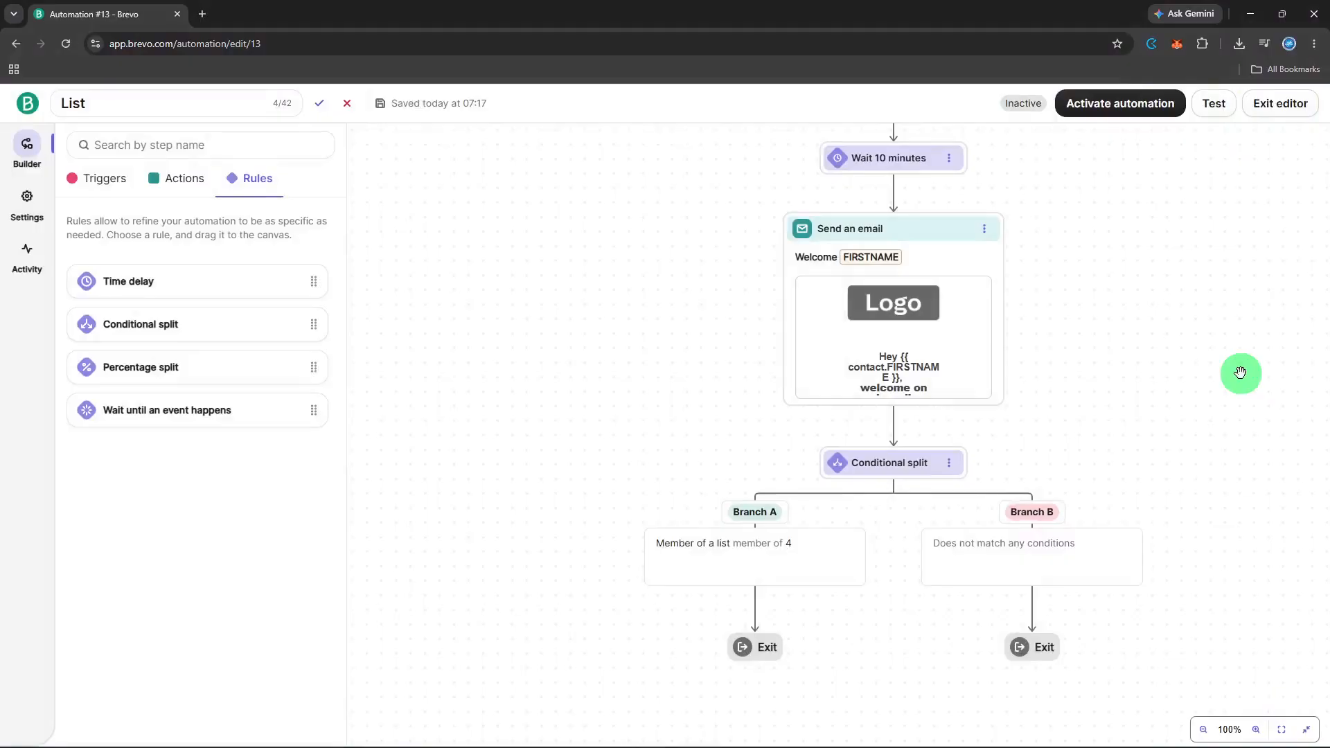
Activate the automation and confirm the activation.
scroll(1240, 373, up, 2)
scroll(1240, 370, up, 2)
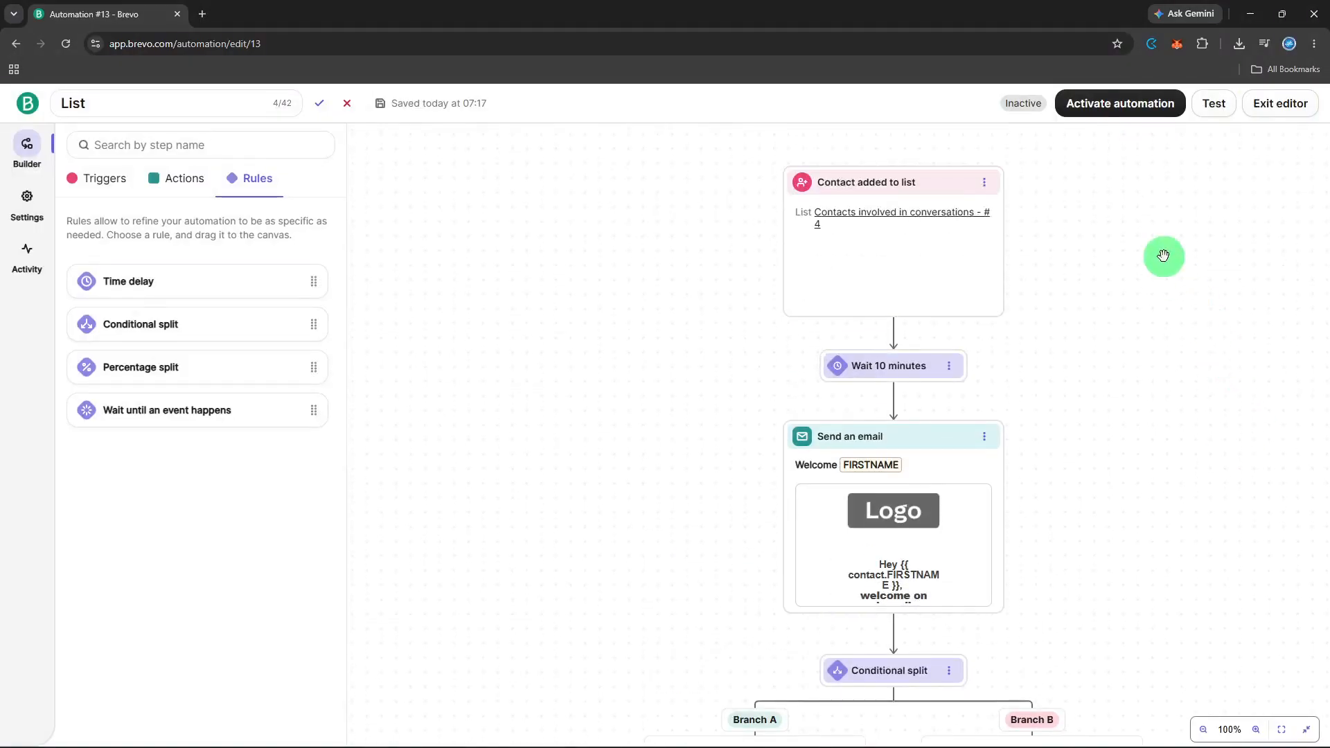
click(1131, 109)
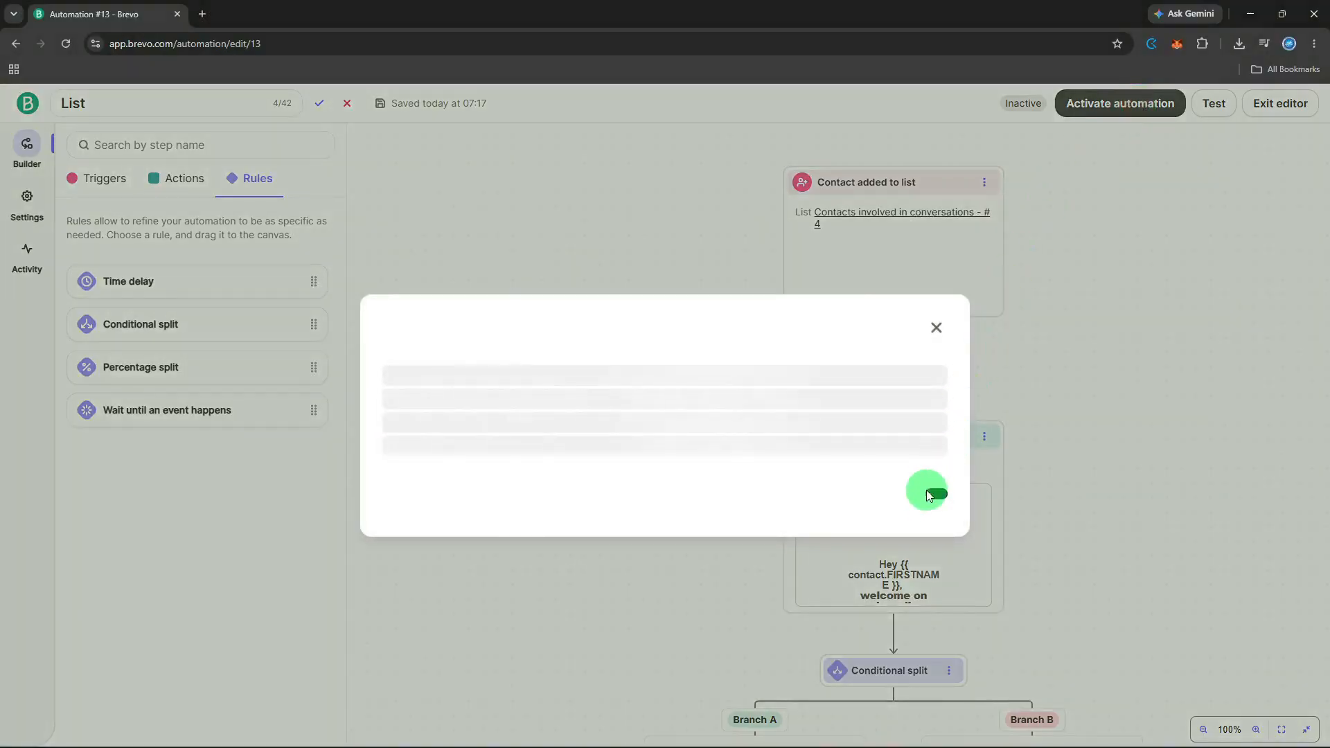
click(899, 572)
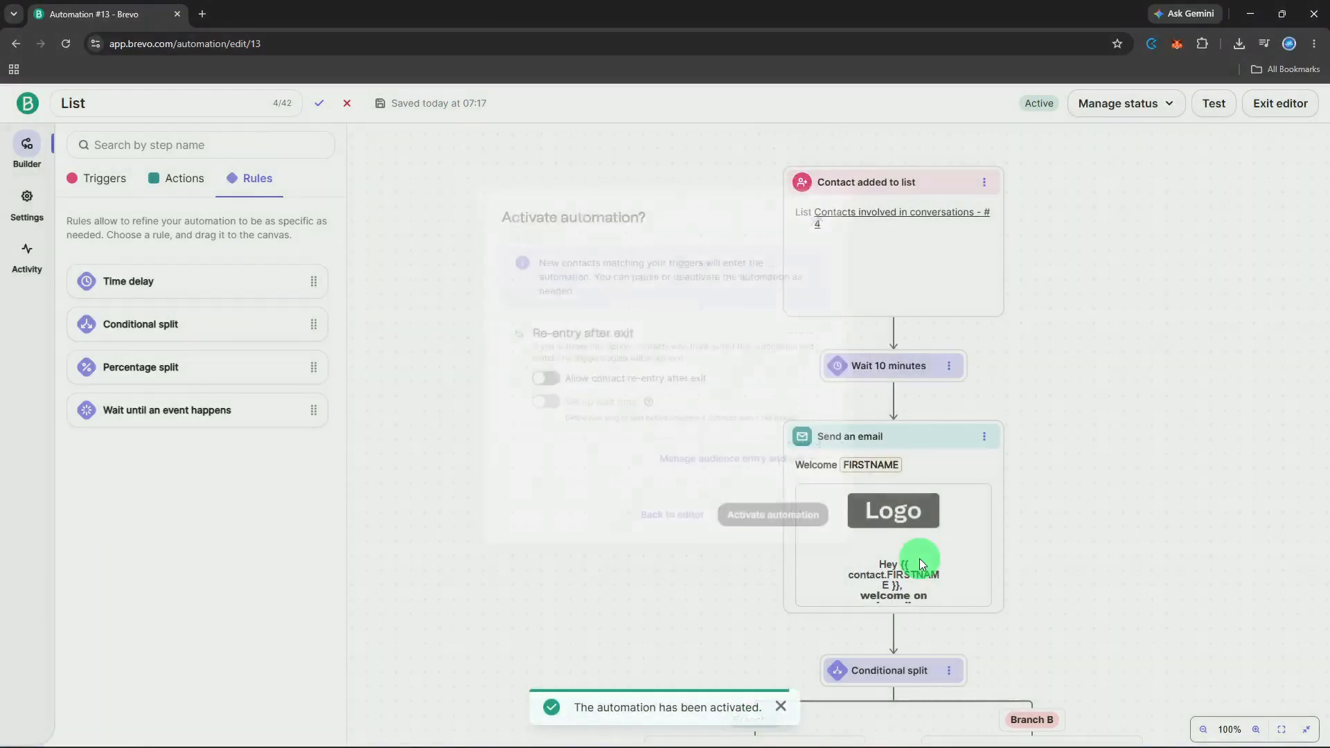
mouse_move(921, 562)
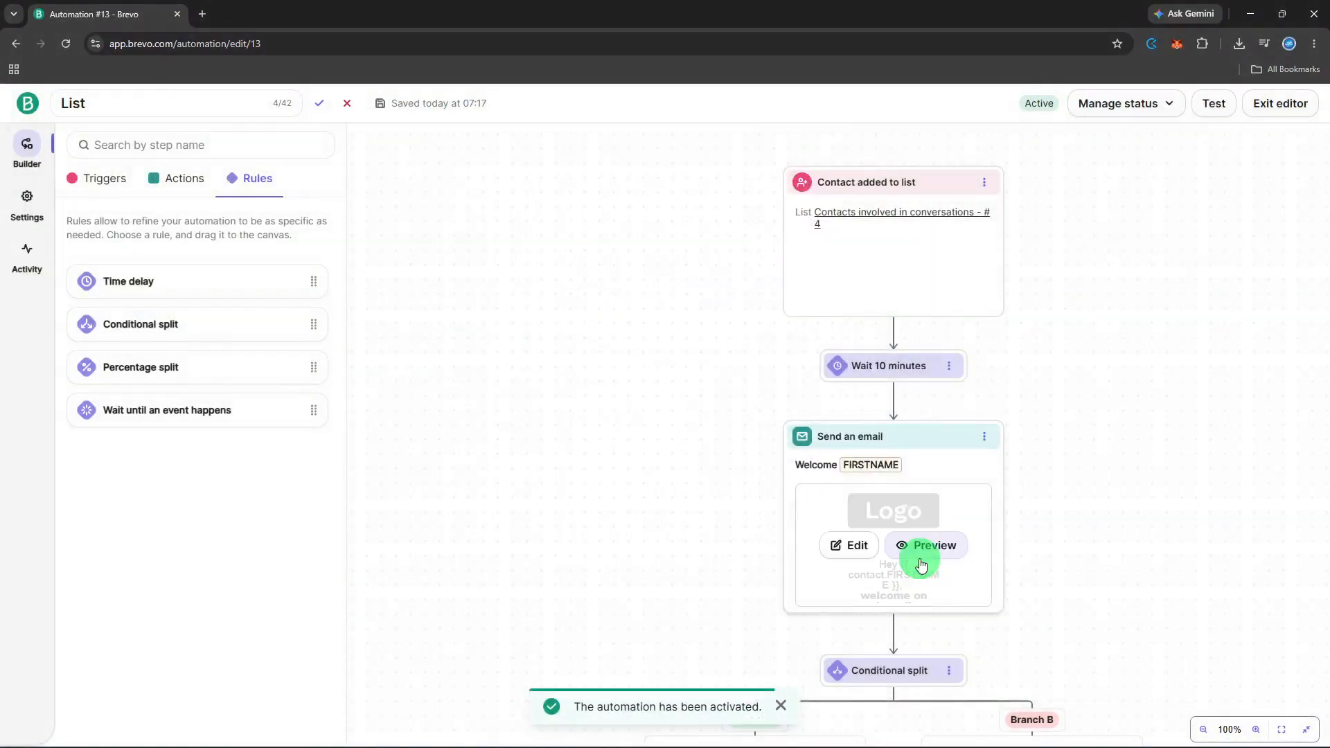